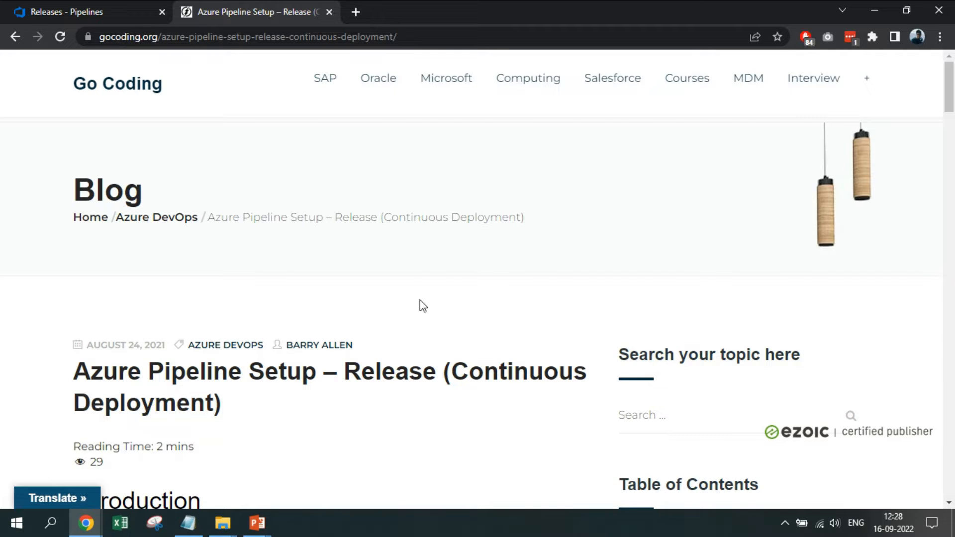
Read through the article's release pipeline instructions, covering template, stage name, artifact, deployment trigger and artifact filter
scroll(420, 288, "down", 1)
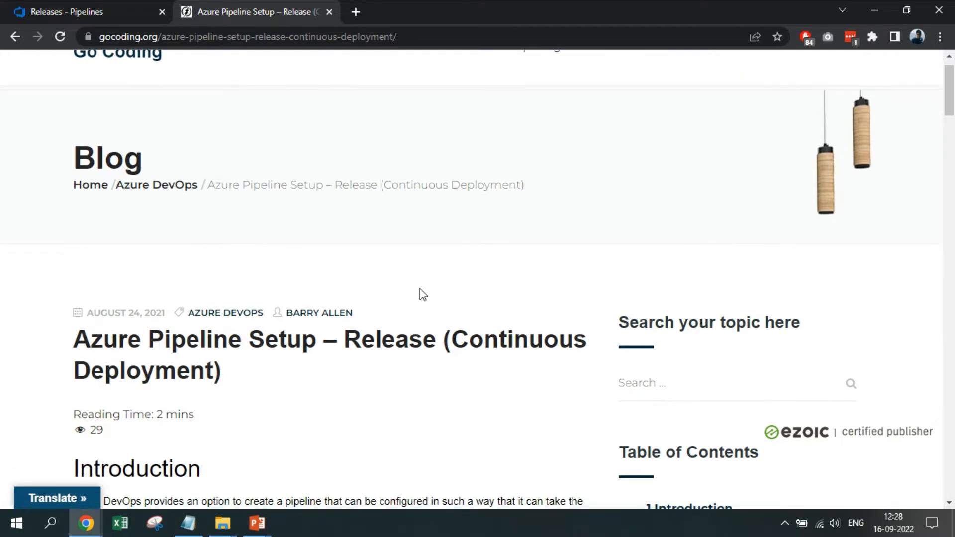
scroll(420, 288, "up", 1)
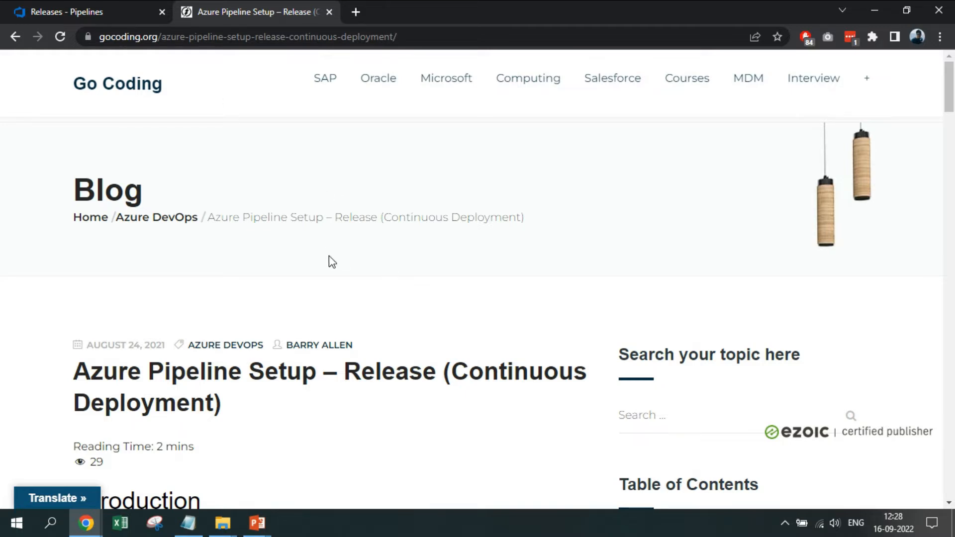
scroll(329, 255, "down", 10)
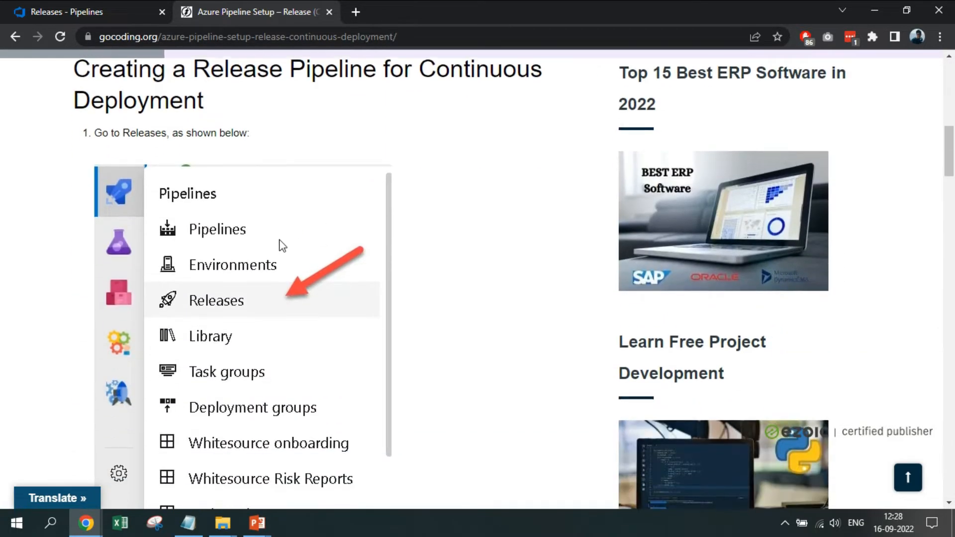
scroll(280, 241, "down", 2)
scroll(282, 245, "down", 8)
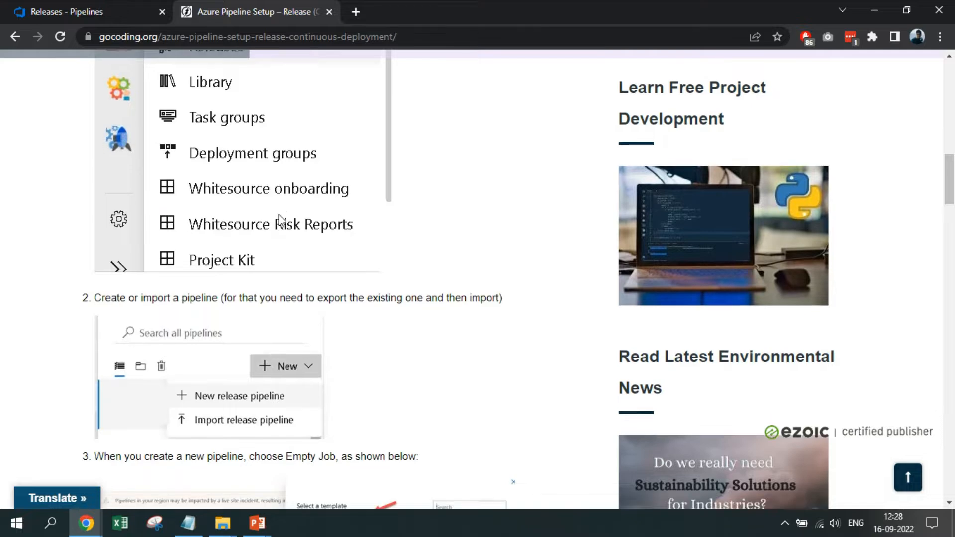
scroll(292, 310, "down", 8)
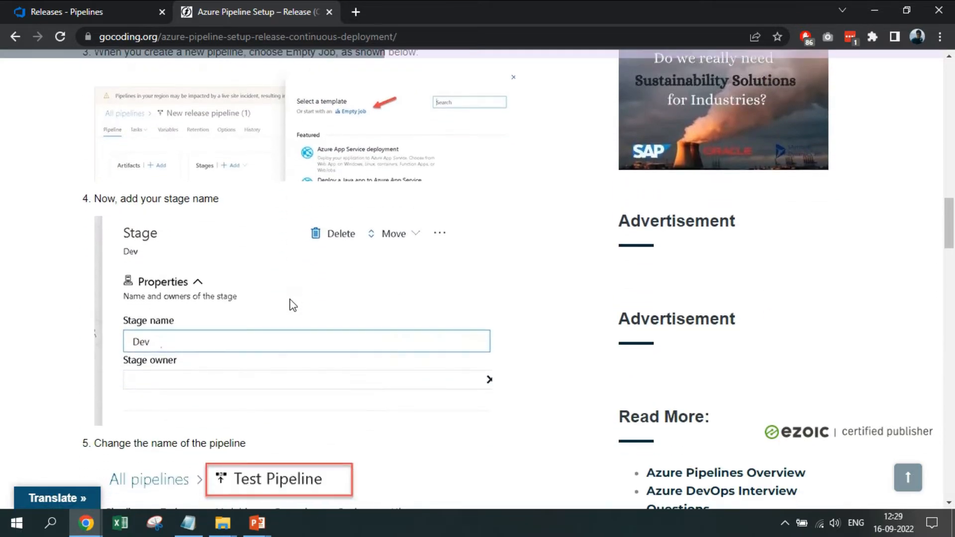
scroll(293, 281, "down", 12)
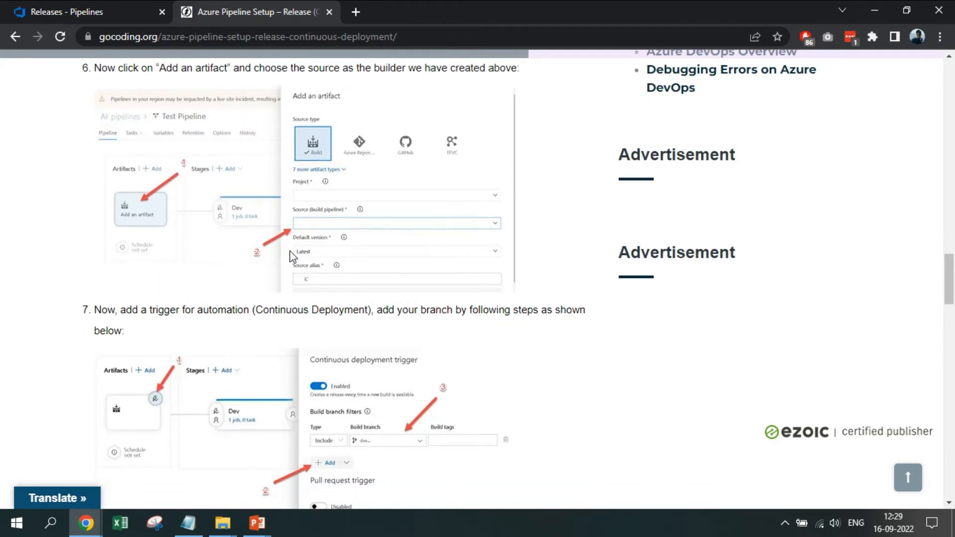
scroll(292, 246, "down", 3)
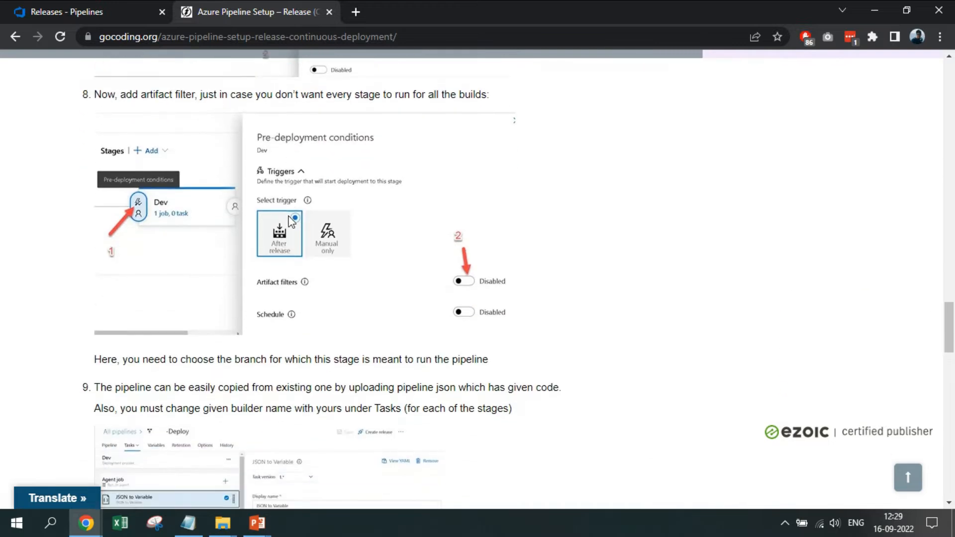
scroll(291, 246, "up", 6)
Switch to Azure DevOps and create a new release pipeline, starting it with an Empty job
left_click(80, 6)
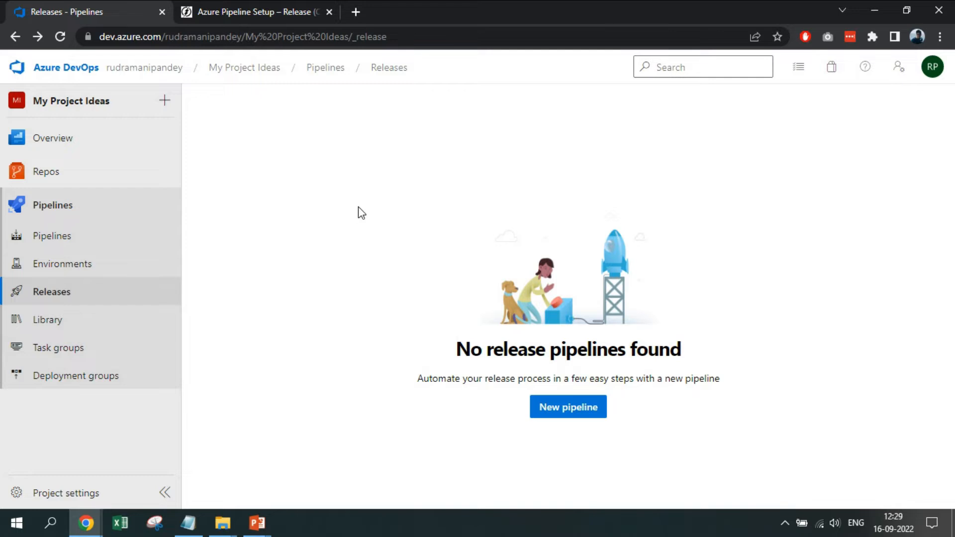
left_click(580, 408)
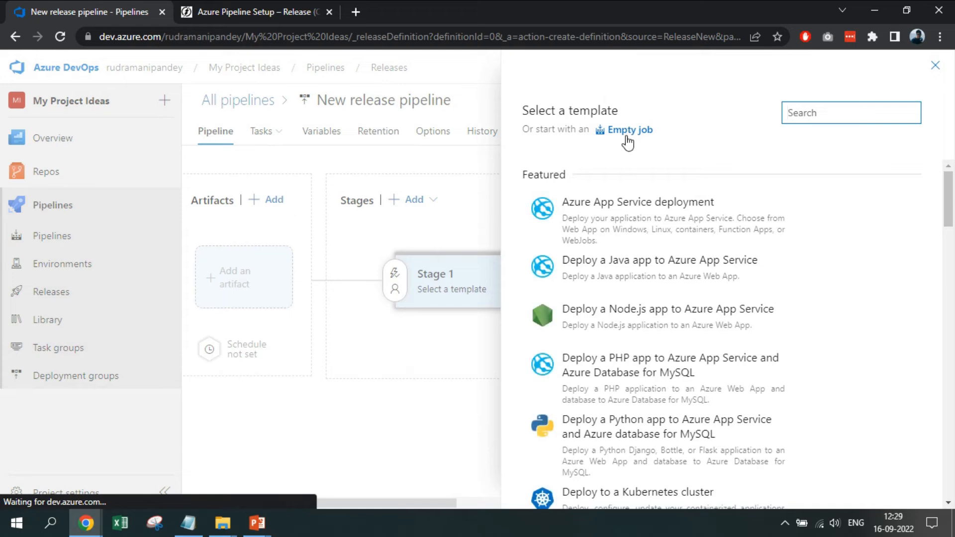
scroll(718, 313, "down", 15)
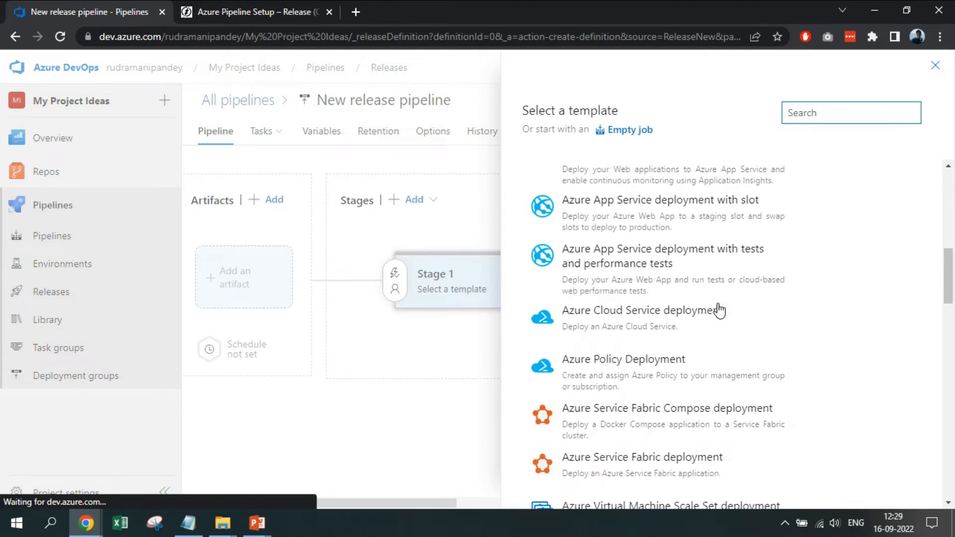
scroll(718, 311, "down", 12)
scroll(717, 298, "up", 18)
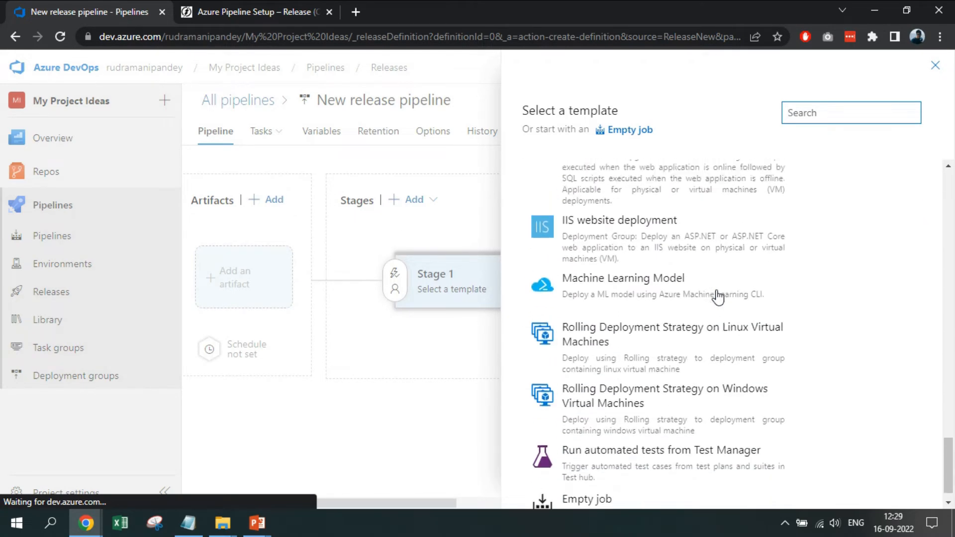
scroll(718, 296, "up", 10)
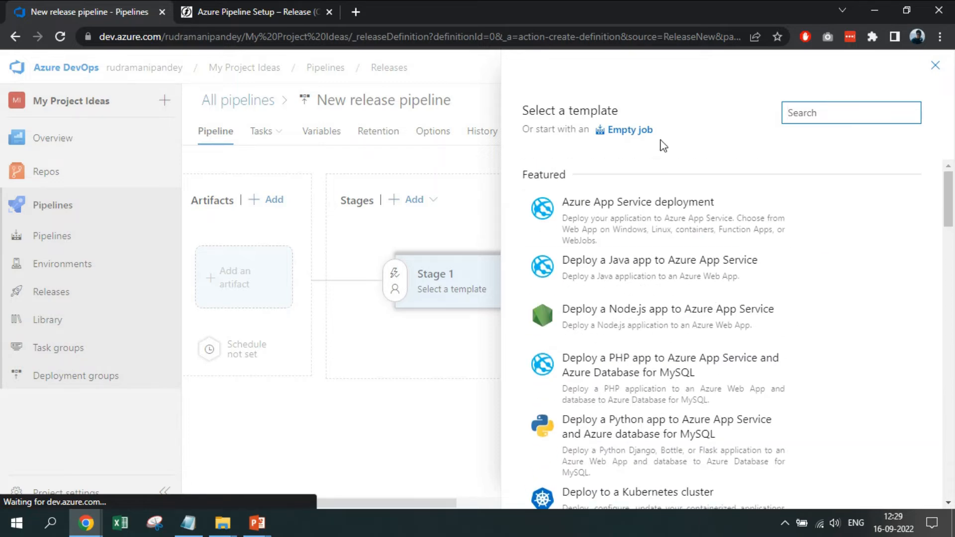
left_click(633, 130)
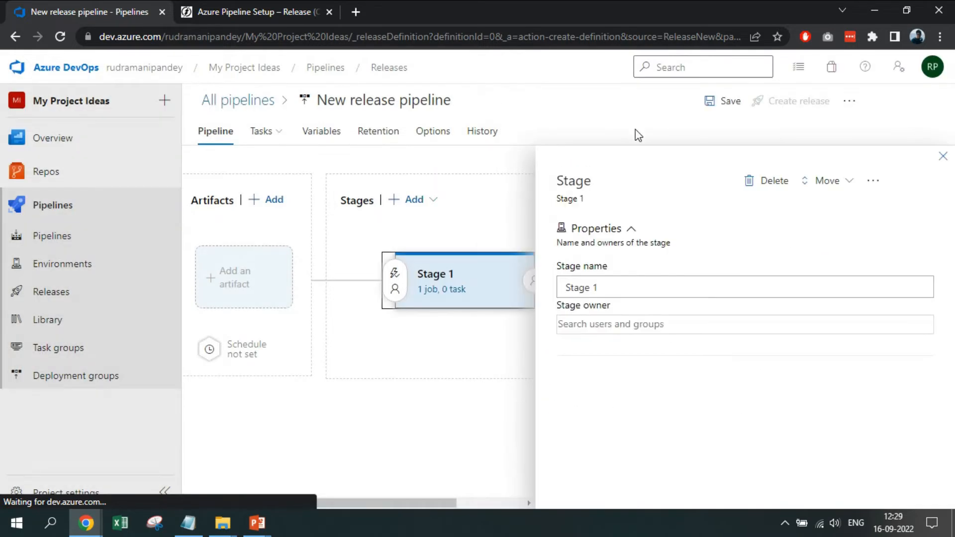
Name the pipeline's first stage Dev and close its properties
triple_click(661, 283)
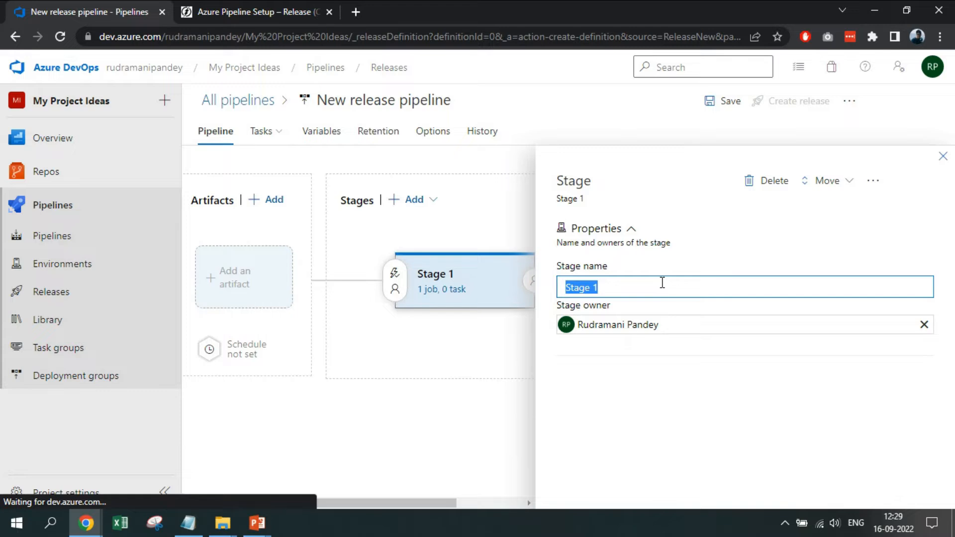
type("Dev")
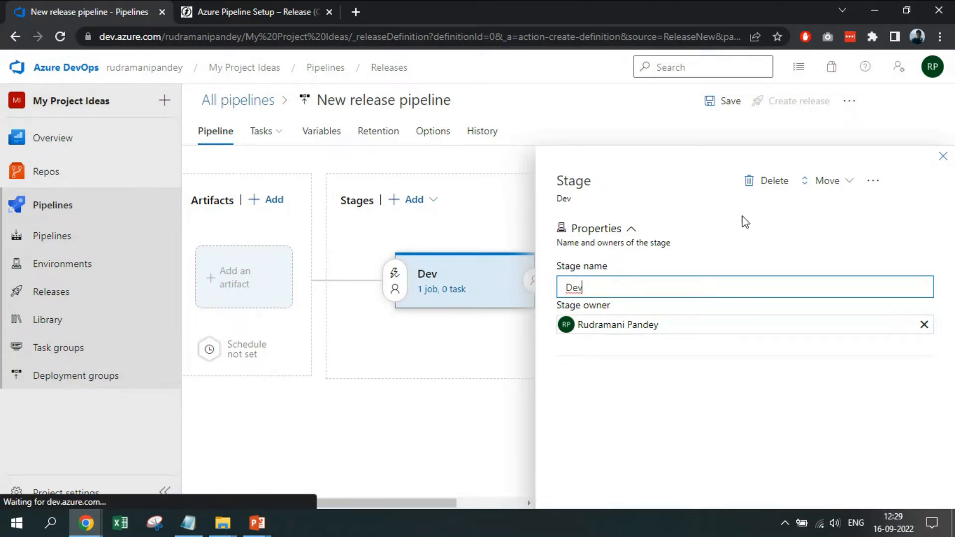
left_click(871, 184)
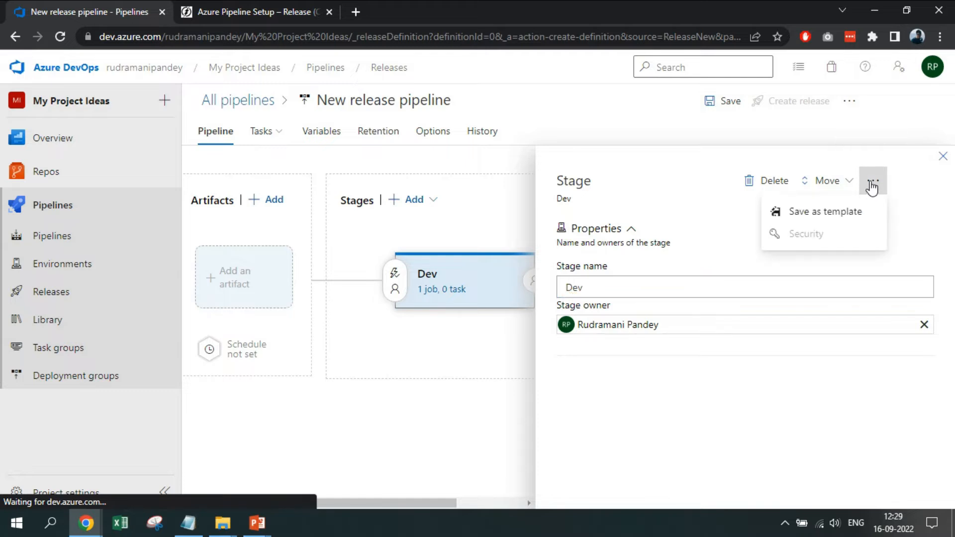
left_click(871, 183)
left_click(942, 157)
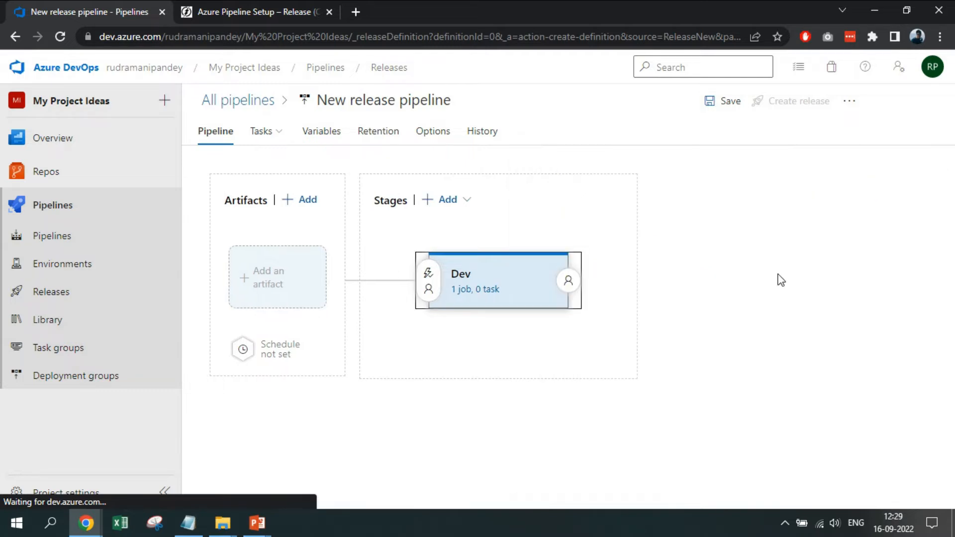
Add a Build artifact to the pipeline with SAP MTA Builder as the source build pipeline
left_click(275, 279)
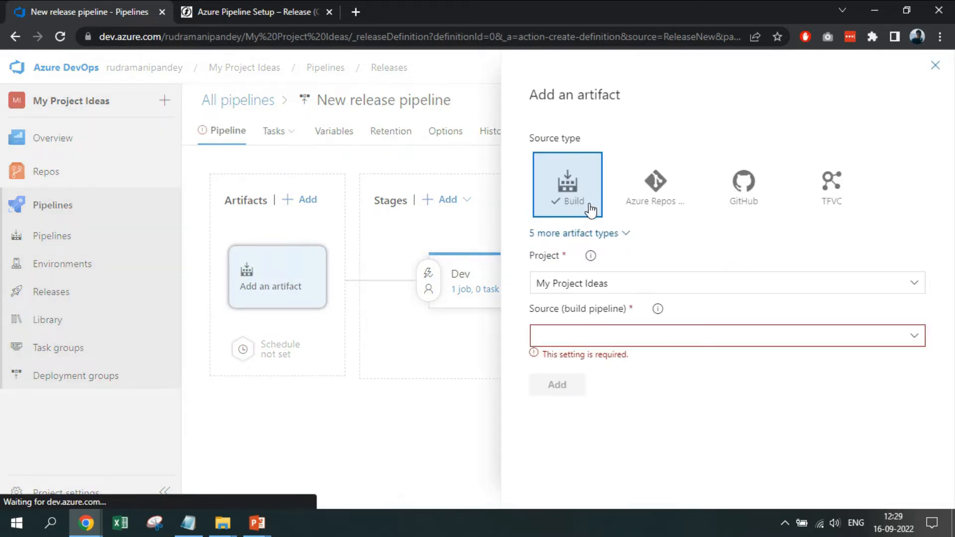
left_click(917, 336)
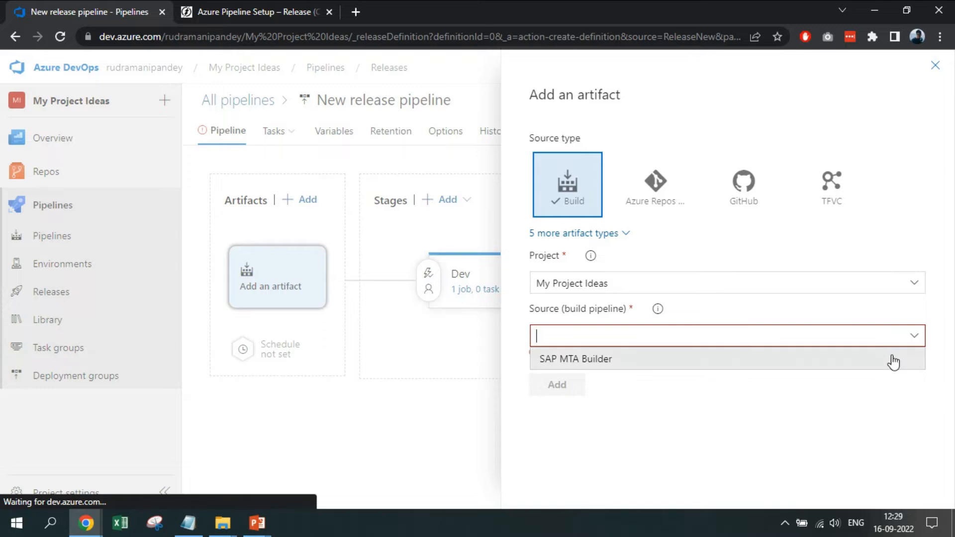
left_click(891, 358)
scroll(671, 341, "down", 1)
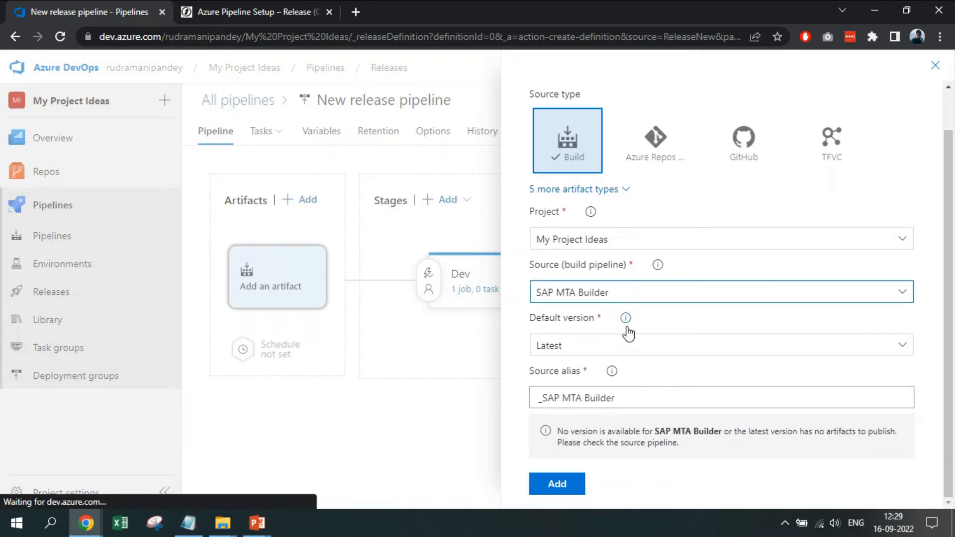
scroll(560, 313, "up", 1)
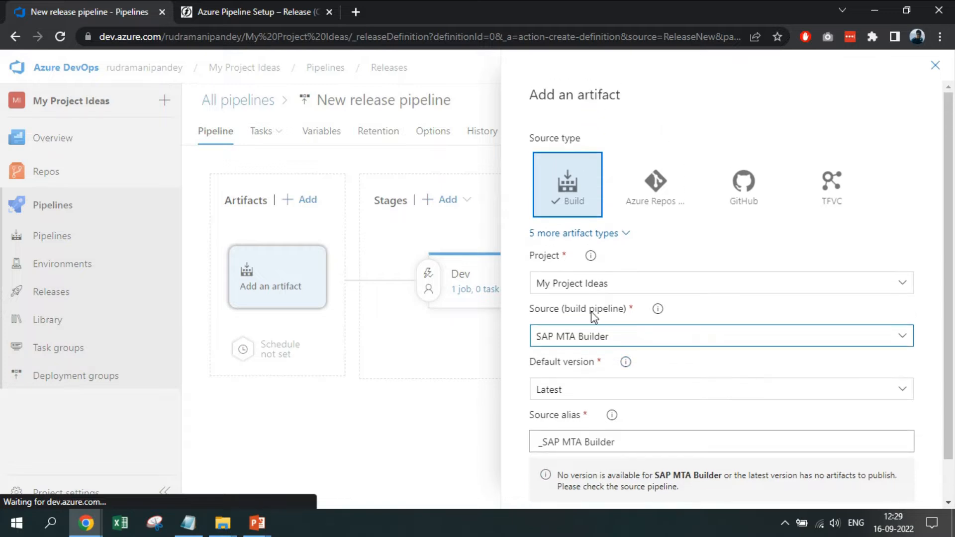
scroll(560, 317, "down", 1)
left_click(557, 483)
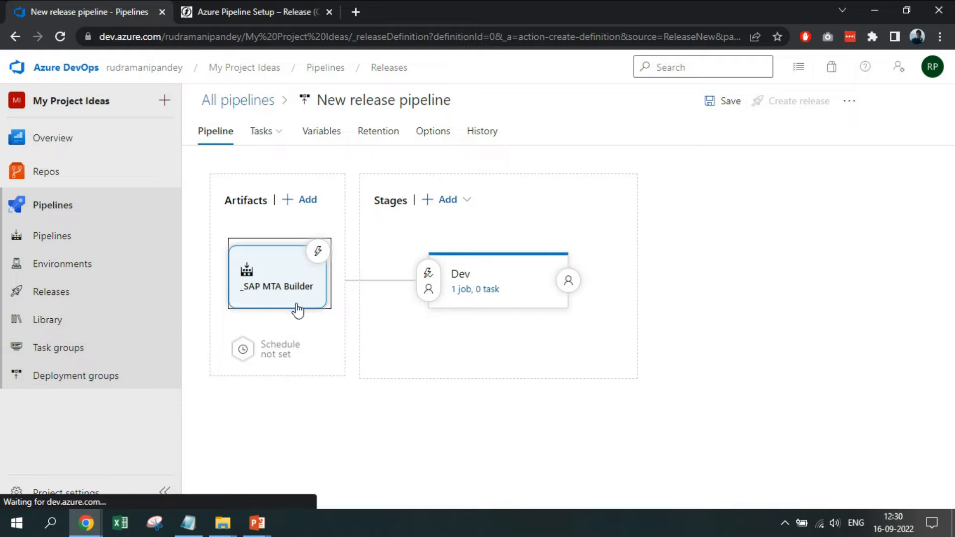
Enable the continuous deployment trigger for the SAP MTA Builder artifact
left_click(318, 252)
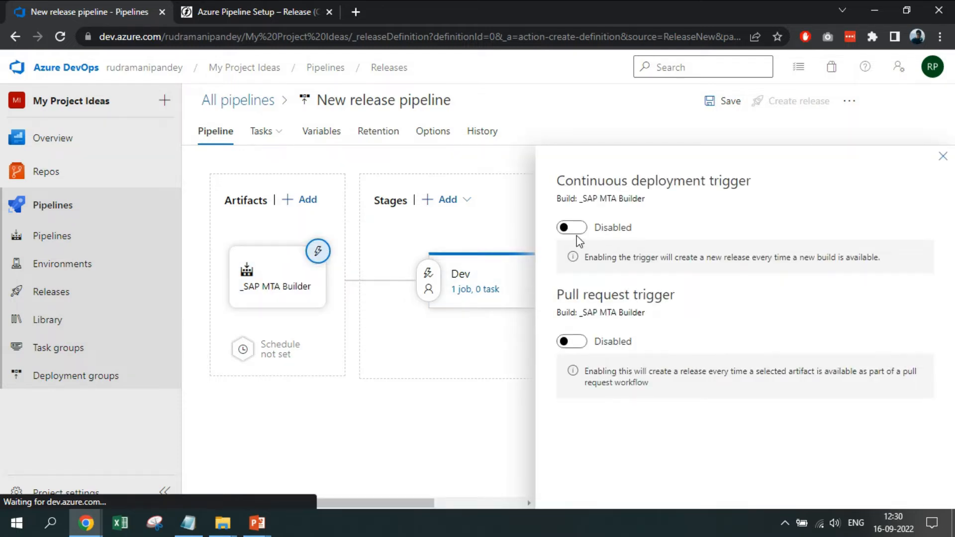
triple_click(564, 187)
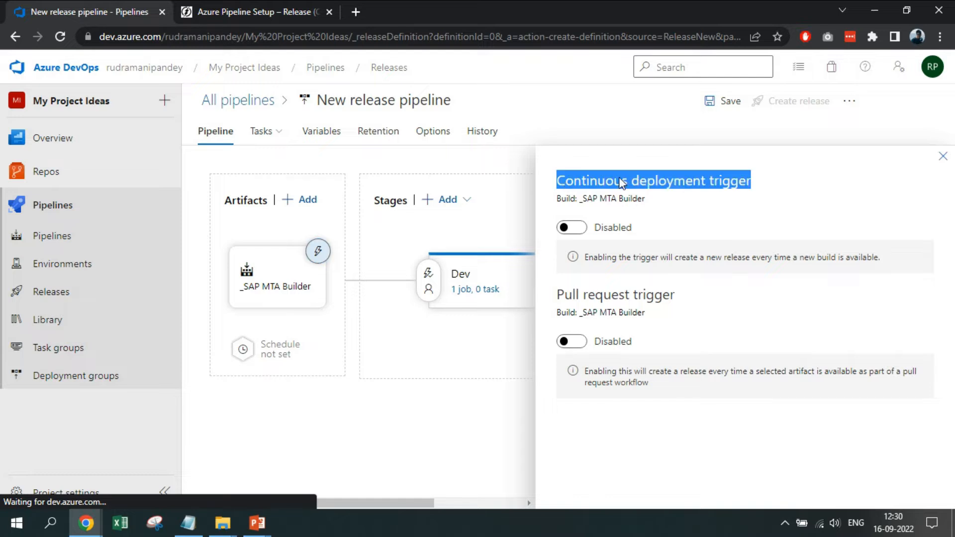
left_click(716, 219)
left_click(576, 229)
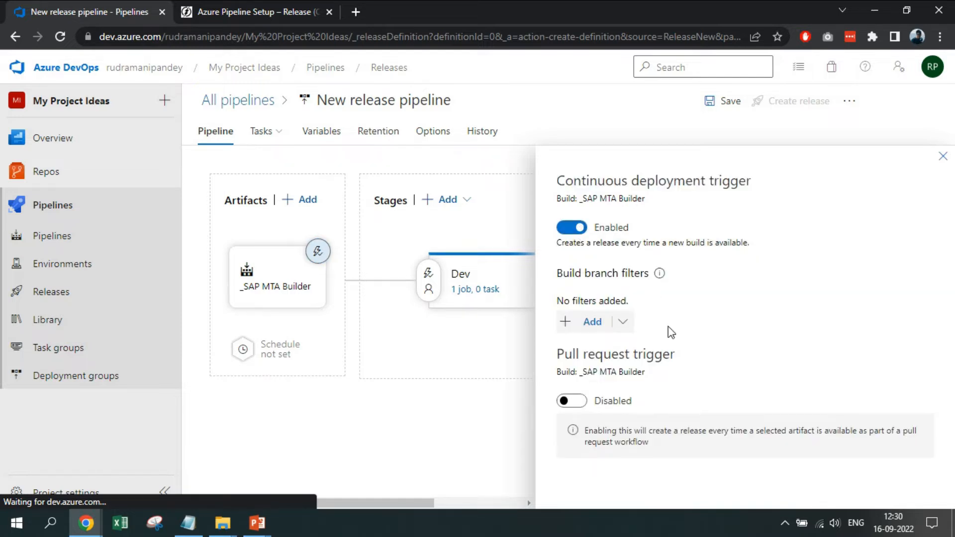
Add an Include build branch filter for the master branch to the continuous deployment trigger and close the trigger settings
left_click(623, 322)
left_click(623, 322)
left_click(592, 322)
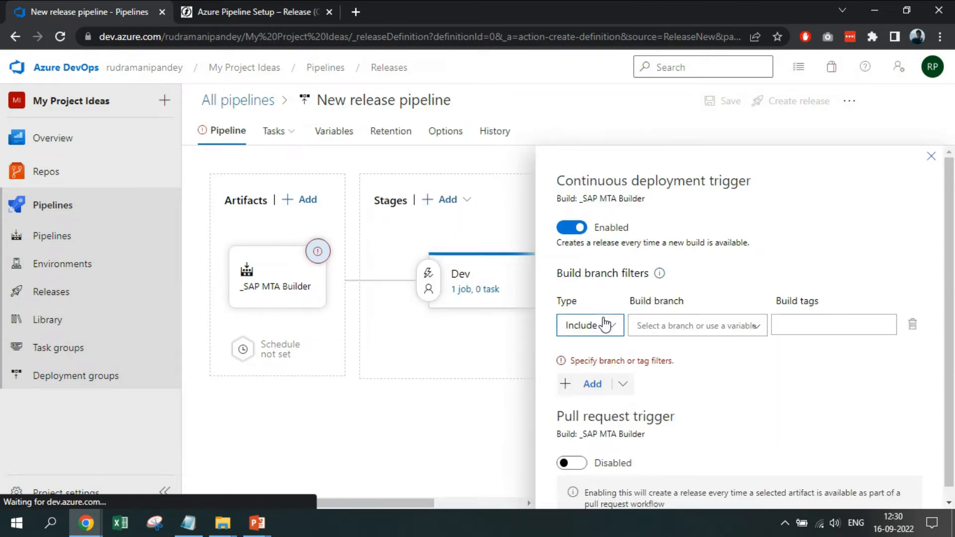
left_click(763, 326)
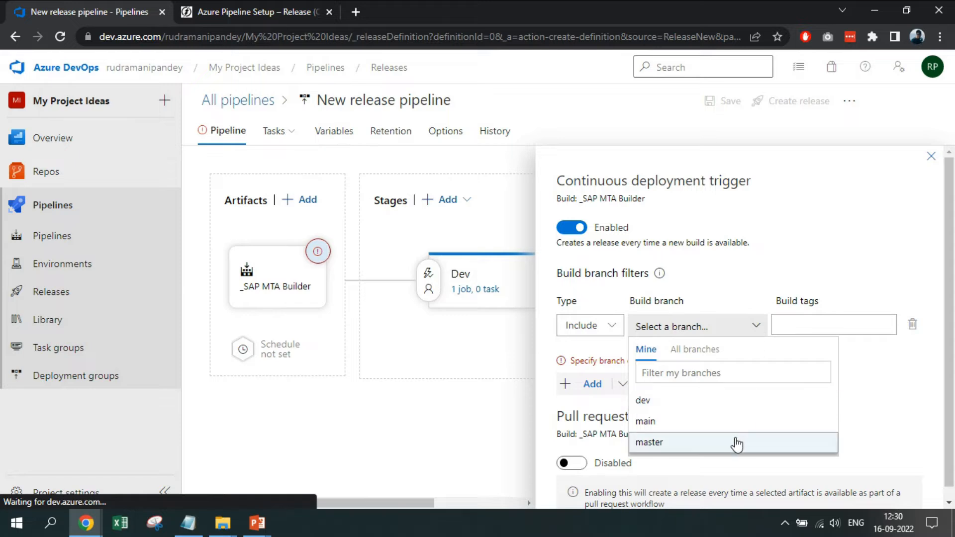
left_click(737, 443)
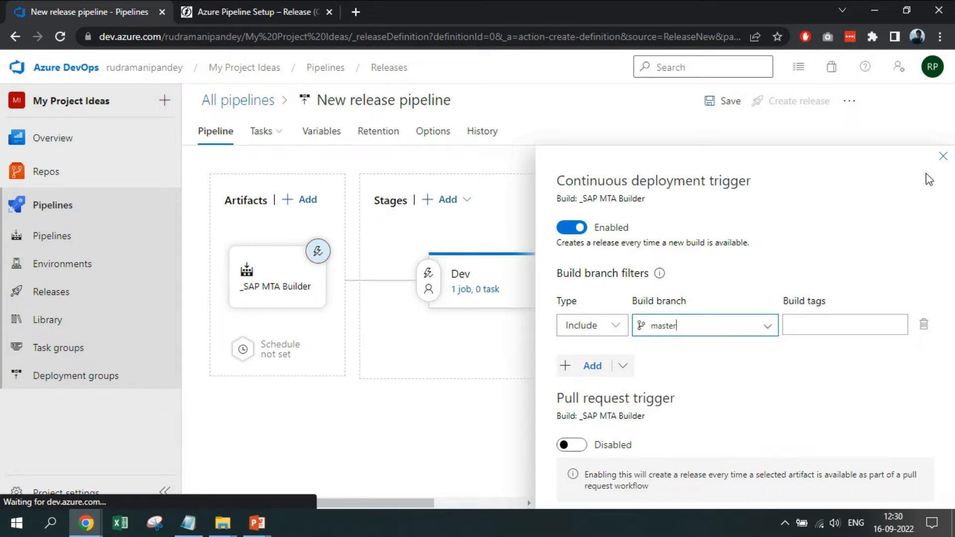
left_click(942, 156)
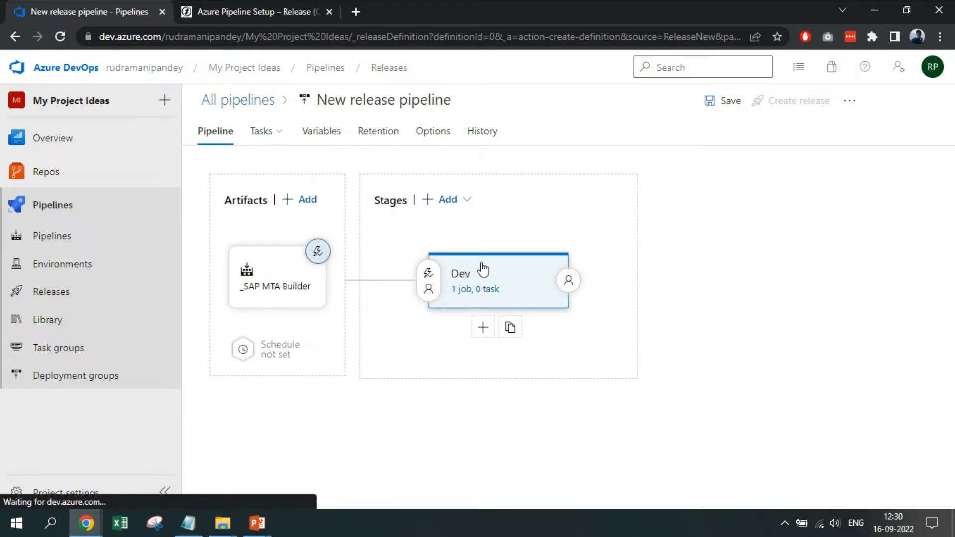
Enable pre-deployment approvals in the Dev stage's pre-deployment conditions
left_click(428, 273)
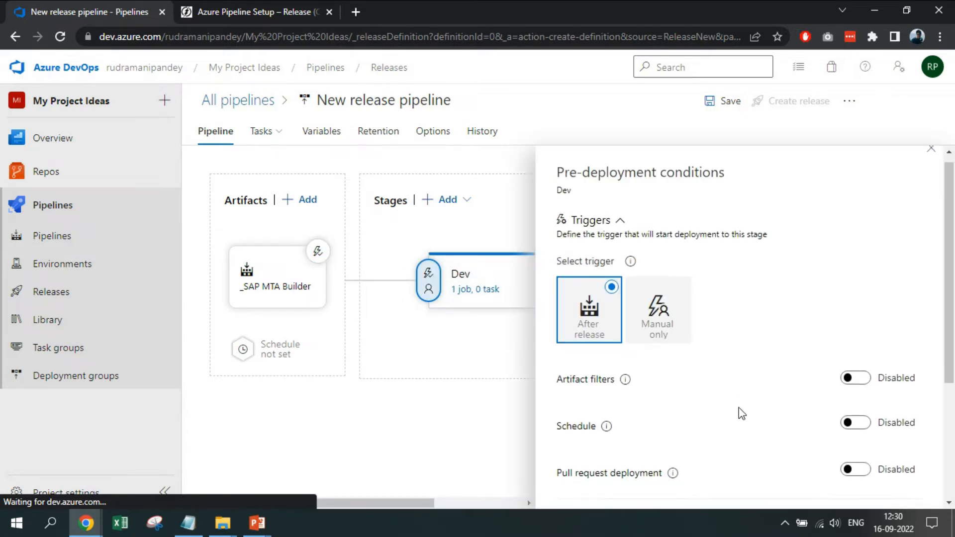
scroll(742, 413, "down", 2)
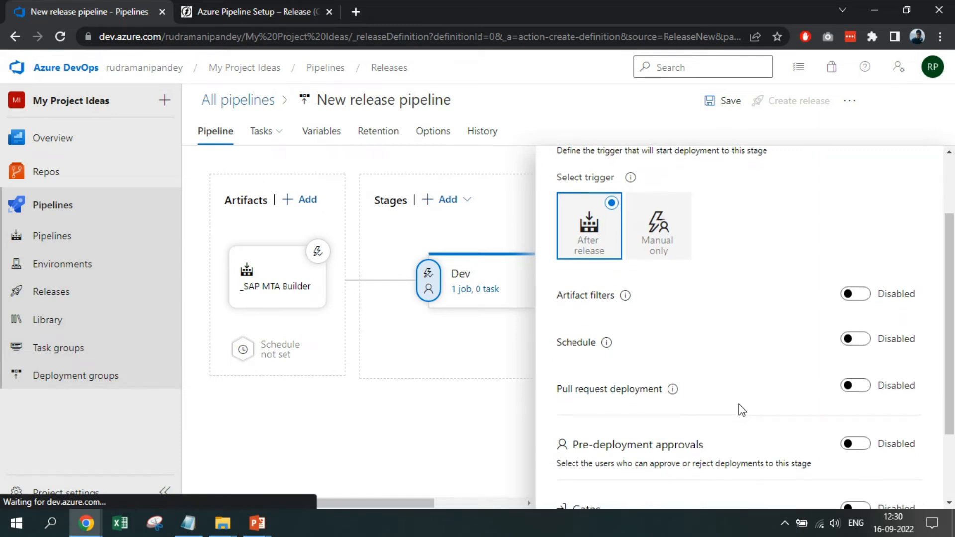
scroll(741, 408, "up", 3)
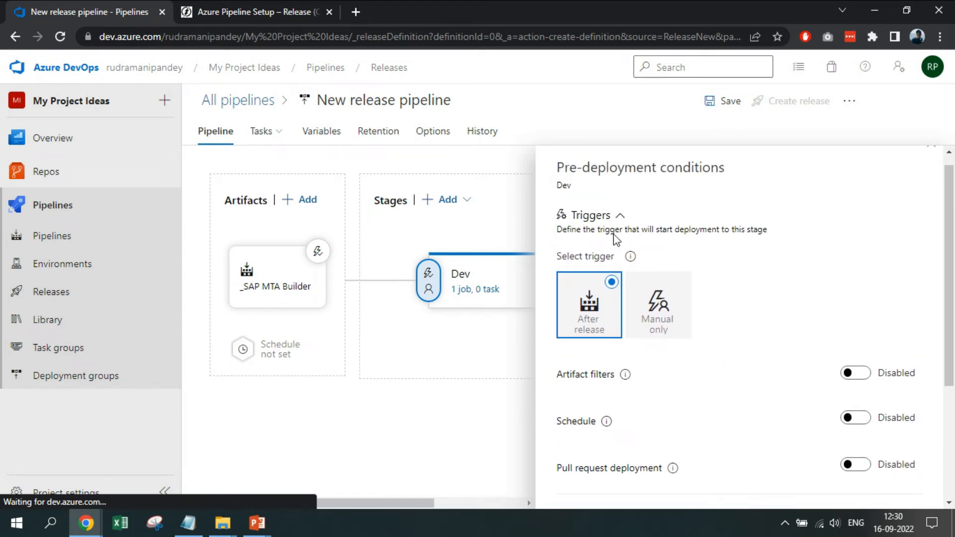
scroll(680, 288, "down", 2)
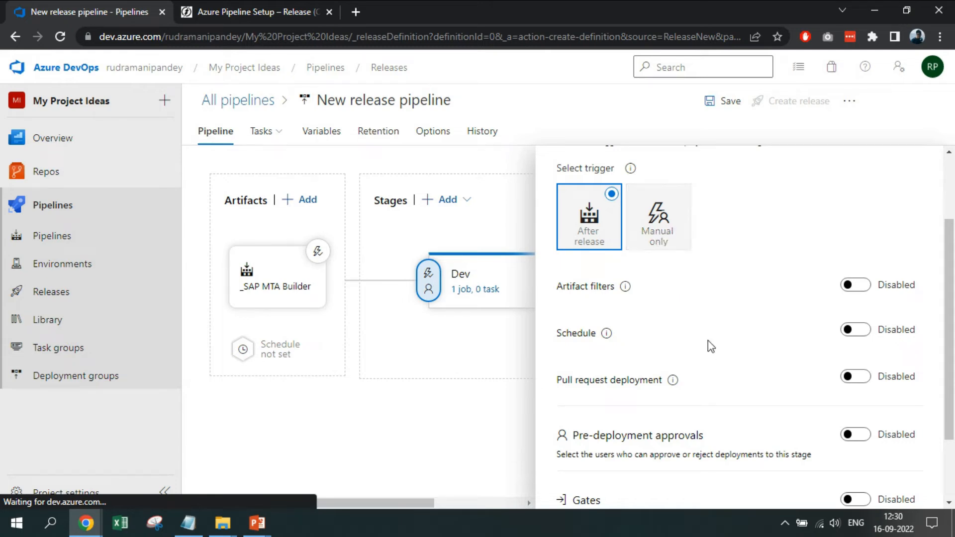
scroll(716, 346, "down", 2)
left_click(857, 343)
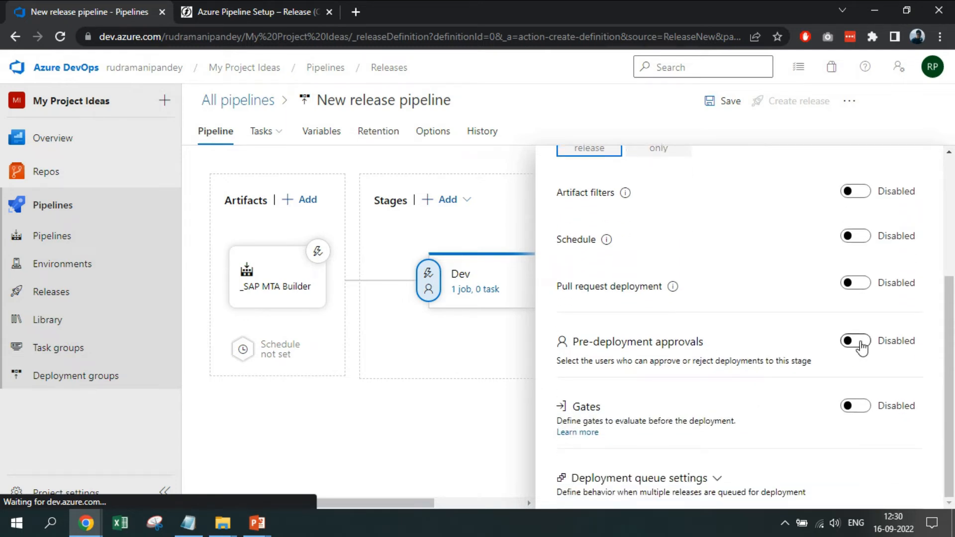
scroll(794, 289, "up", 3)
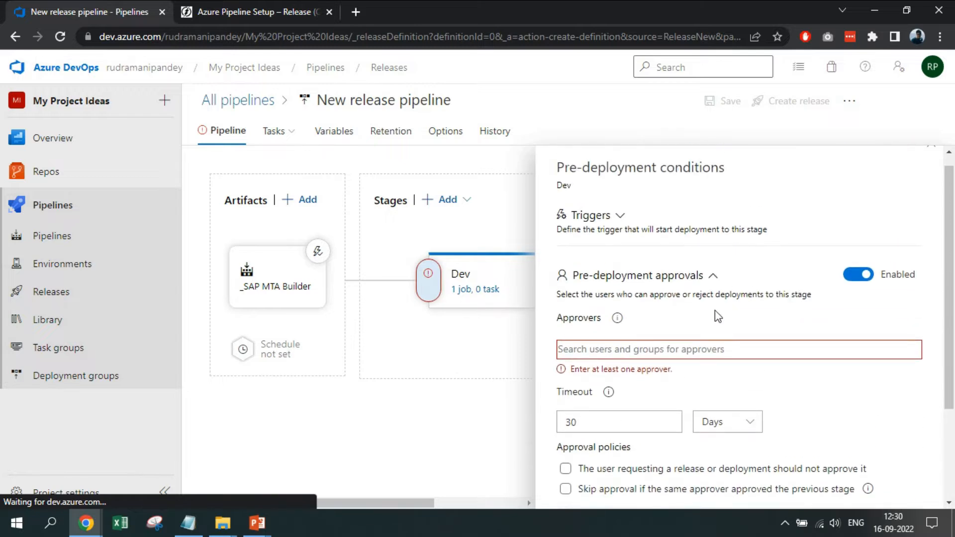
Add the project owner as approver for the Dev stage's pre-deployment approvals and close the pre-deployment conditions
type("r")
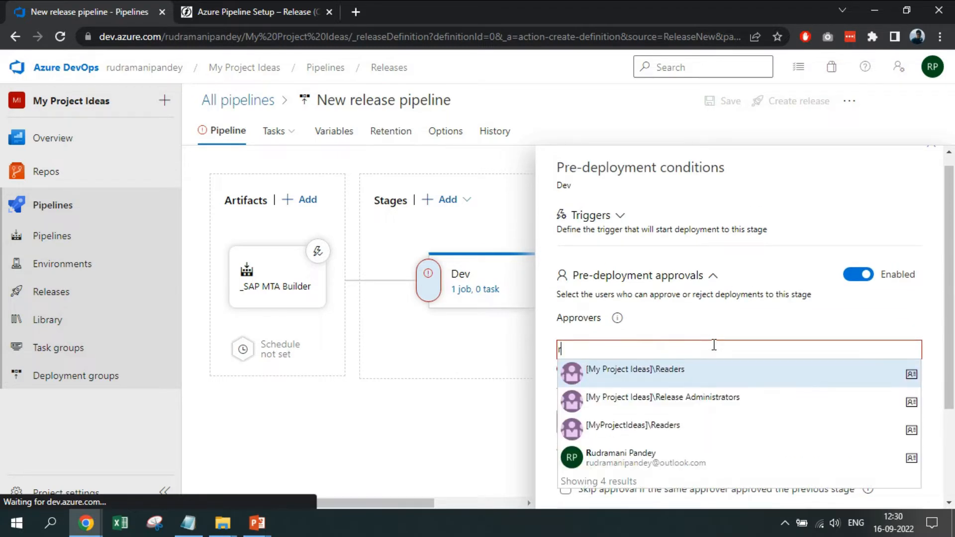
type("u")
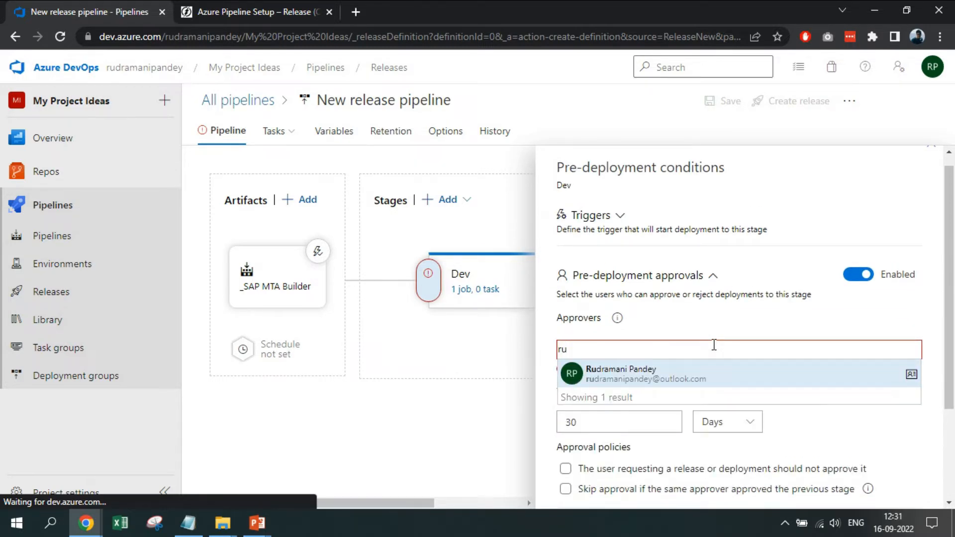
left_click(716, 372)
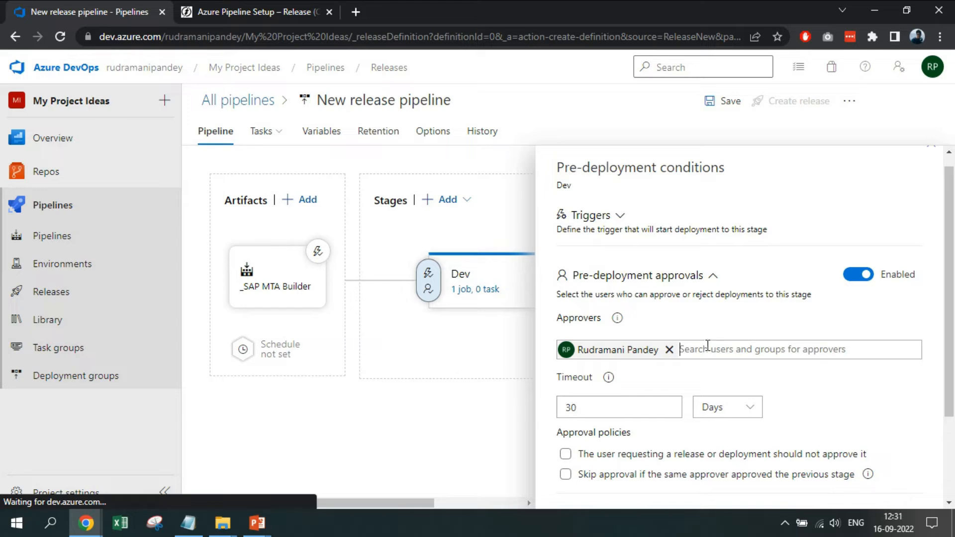
scroll(707, 345, "down", 2)
scroll(707, 345, "up", 2)
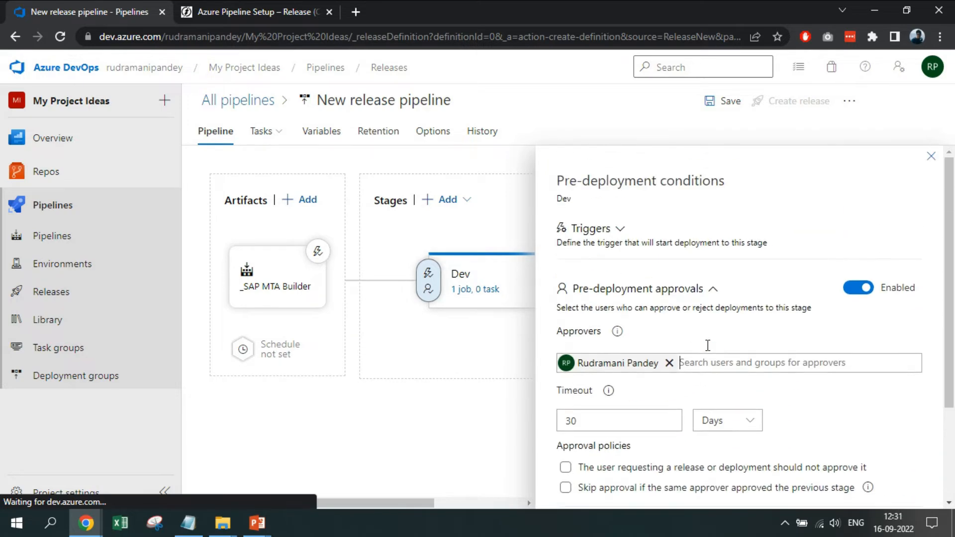
scroll(709, 343, "down", 2)
scroll(710, 342, "up", 3)
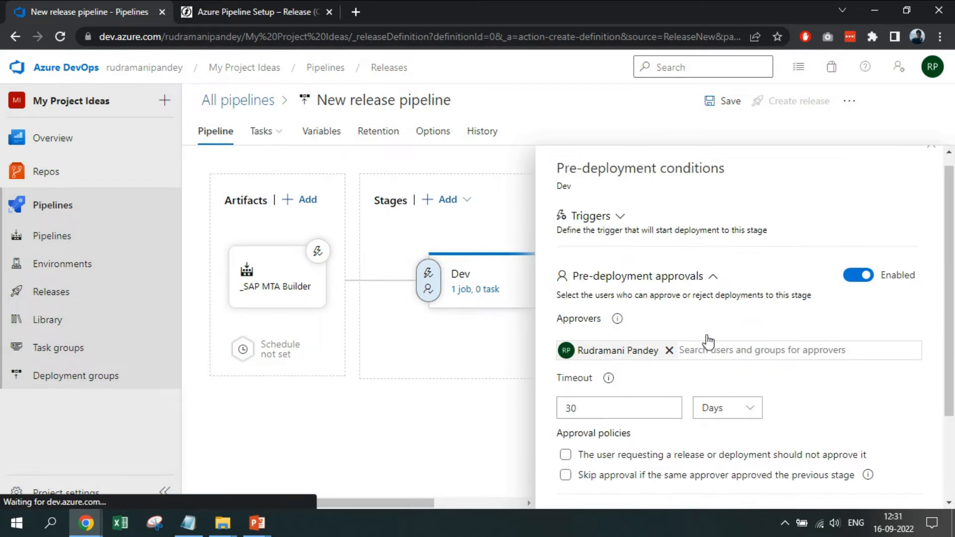
left_click(932, 158)
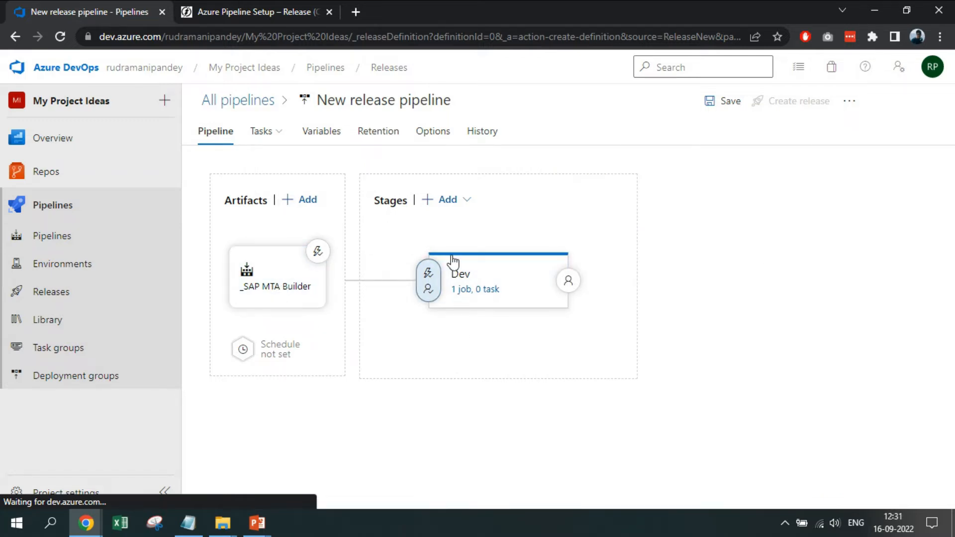
Open the deployment tasks of the Dev stage
mouse_move(287, 139)
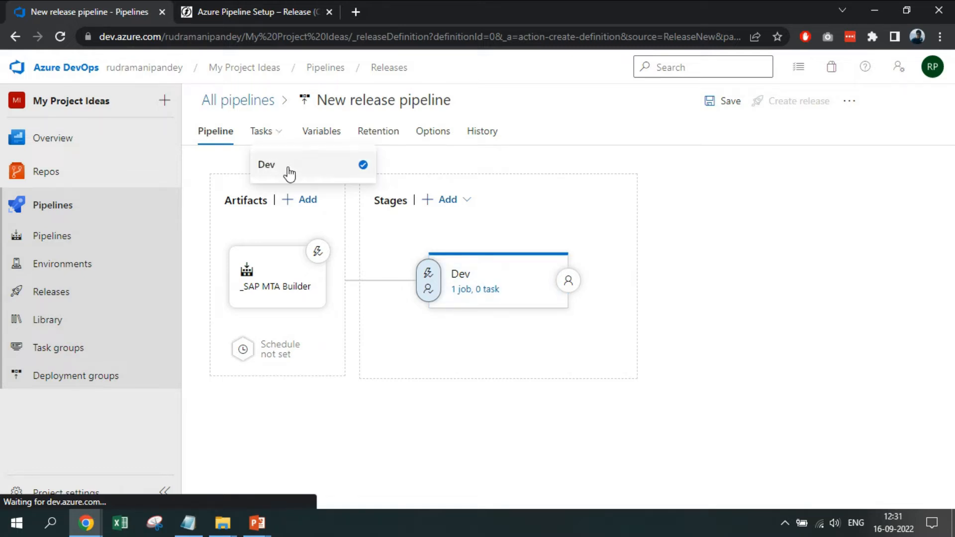
left_click(289, 172)
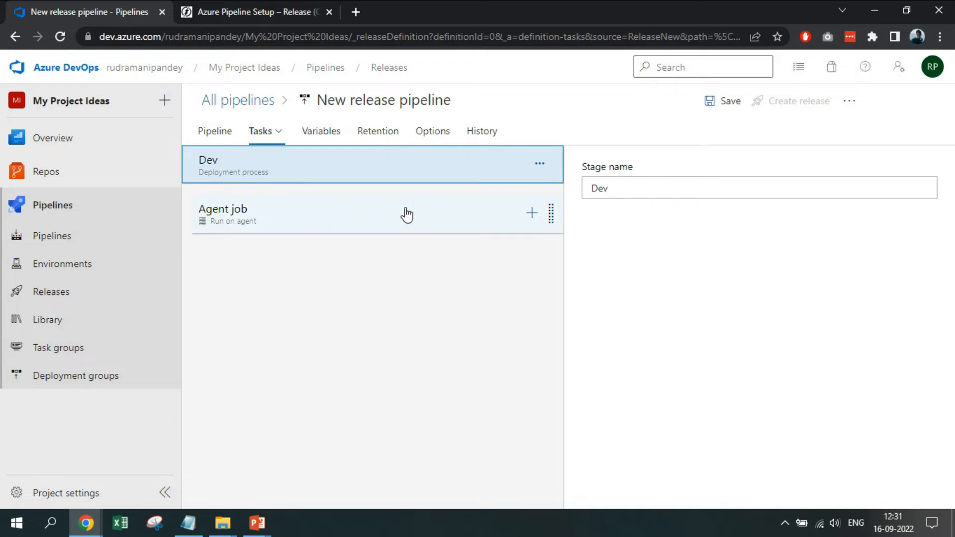
key("alt+Tab")
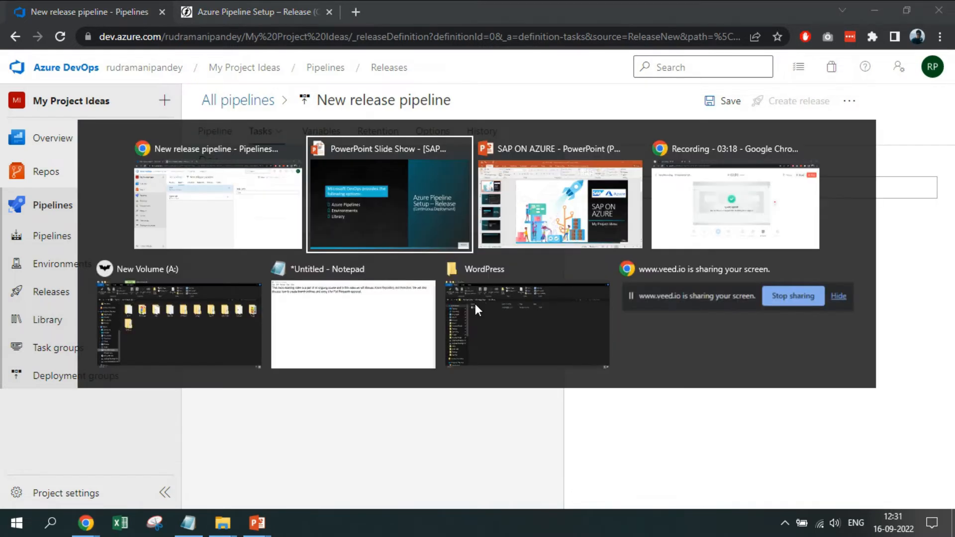
key("Escape")
Review the gocoding.org setup guide for the agent job tasks and variables needed in the Dev stage, and return to the pipeline
left_click(294, 3)
scroll(280, 297, "down", 10)
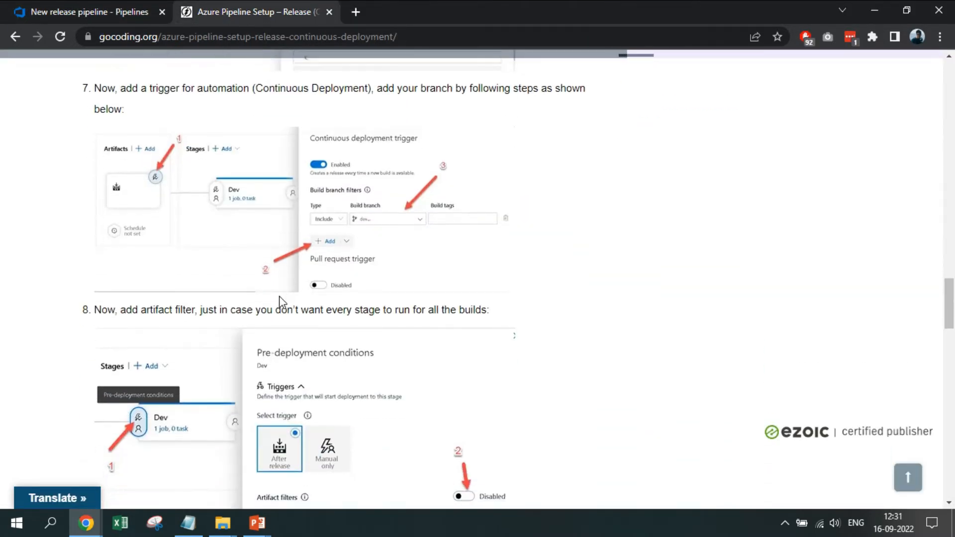
scroll(280, 297, "down", 5)
scroll(279, 296, "up", 3)
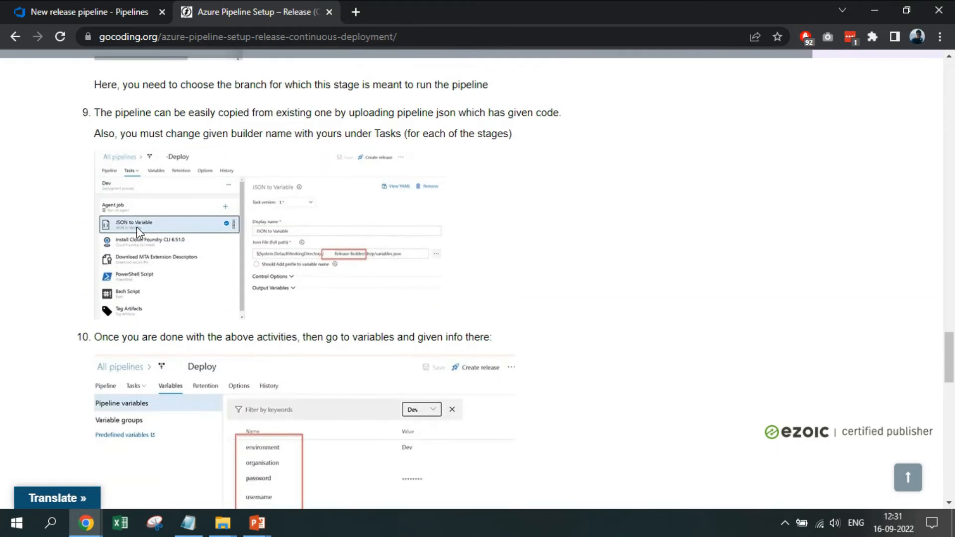
scroll(156, 321, "down", 1)
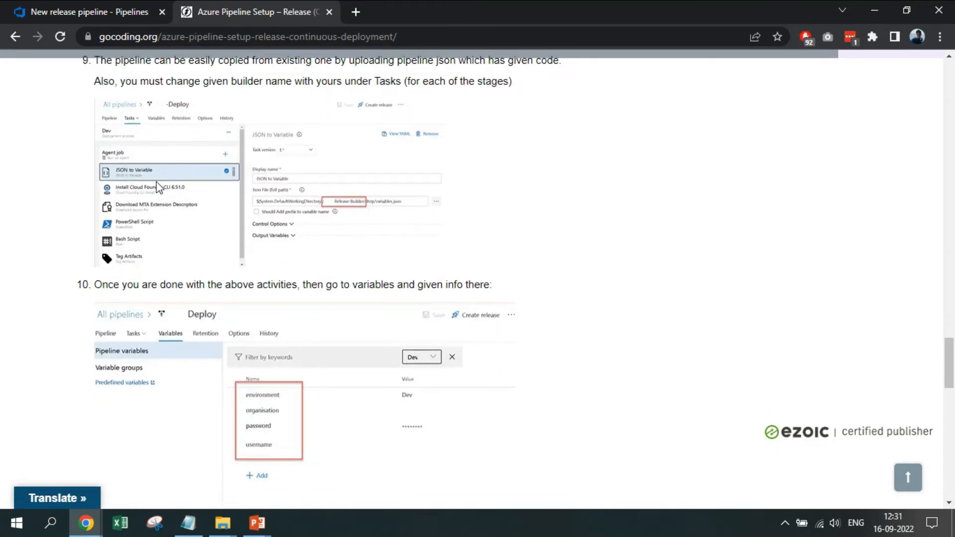
scroll(157, 198, "up", 1)
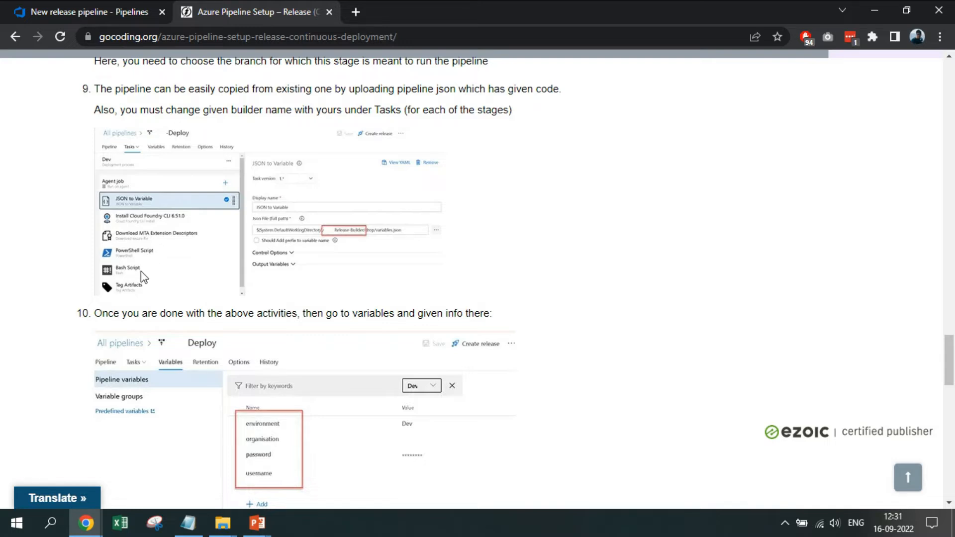
scroll(146, 300, "up", 1)
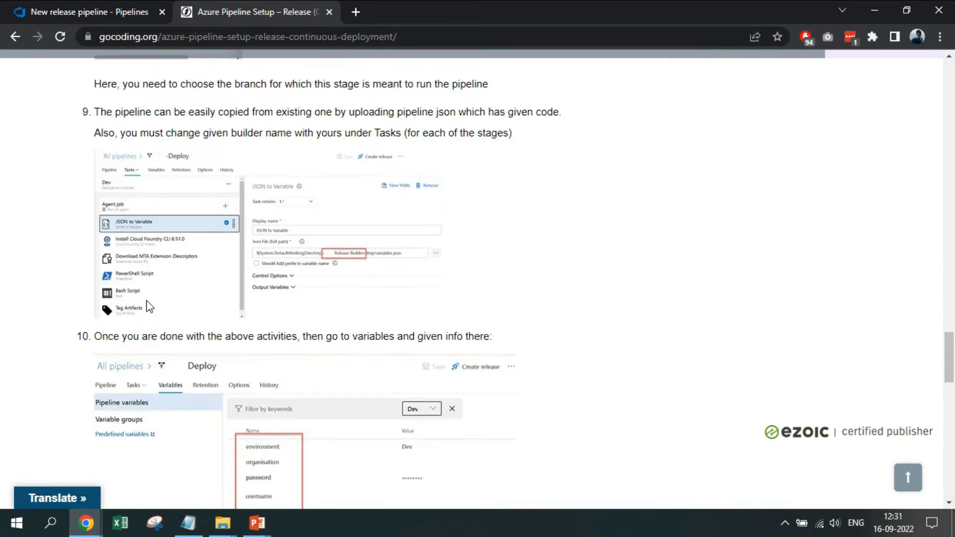
scroll(155, 280, "up", 1)
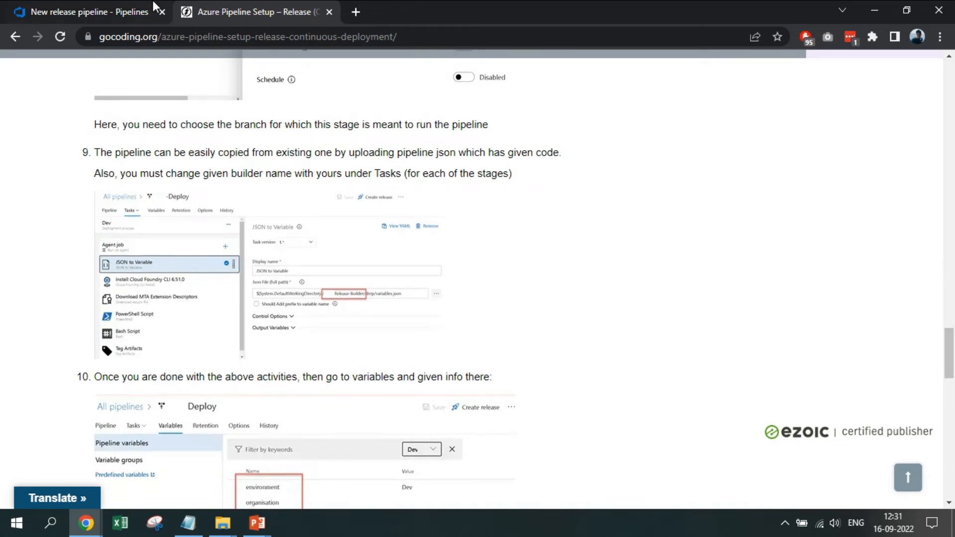
scroll(263, 287, "down", 7)
scroll(262, 279, "up", 8)
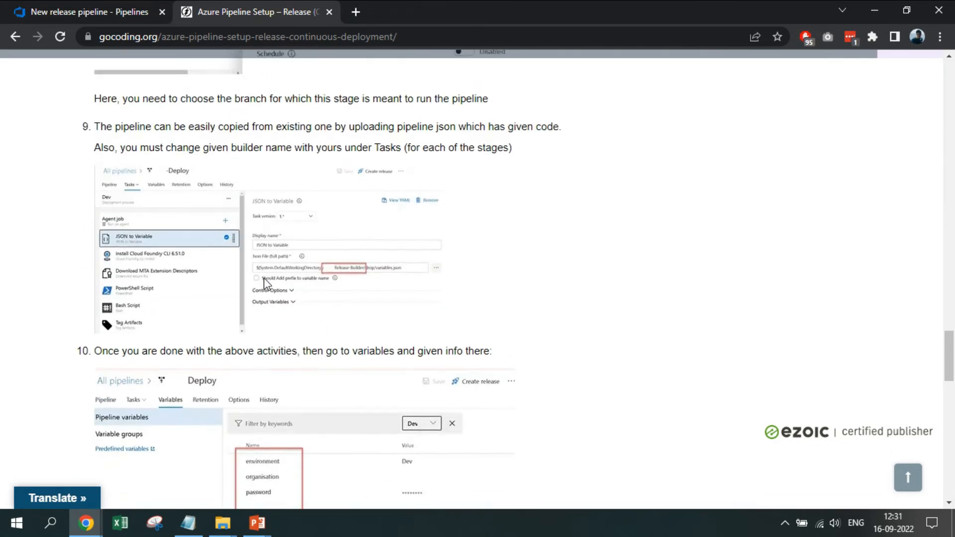
left_click(107, 3)
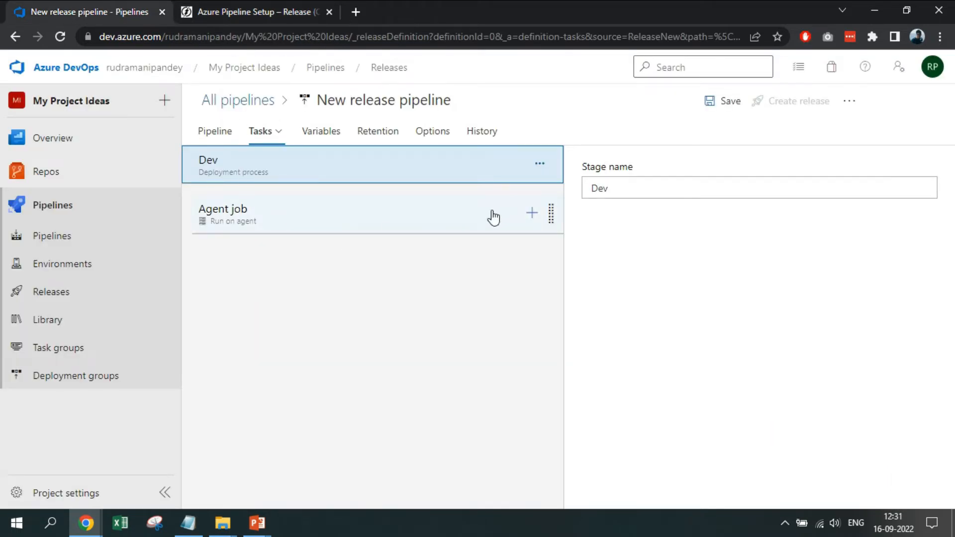
left_click(251, 8)
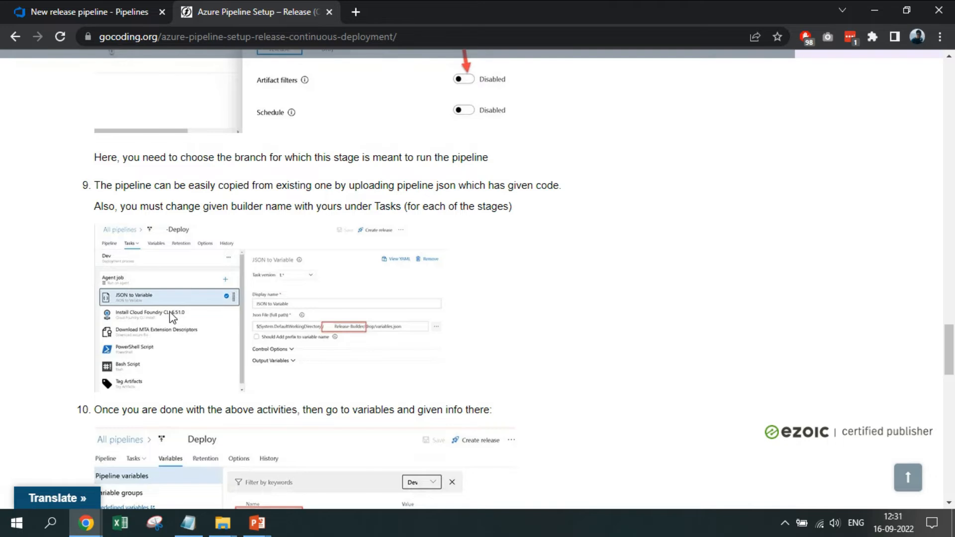
left_click(121, 2)
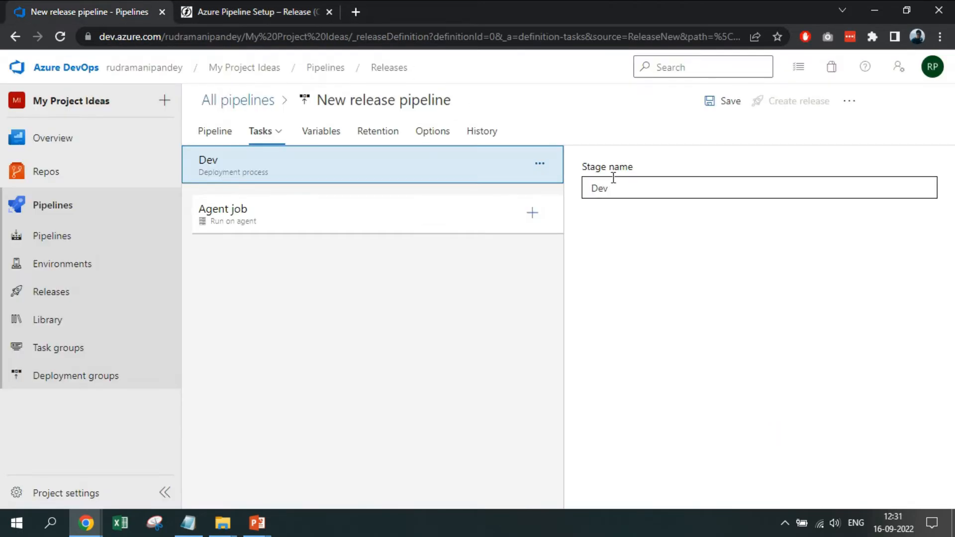
Search the tasks for the Agent job for "json to" and request the free Json to Variable extension from the Marketplace
left_click(532, 214)
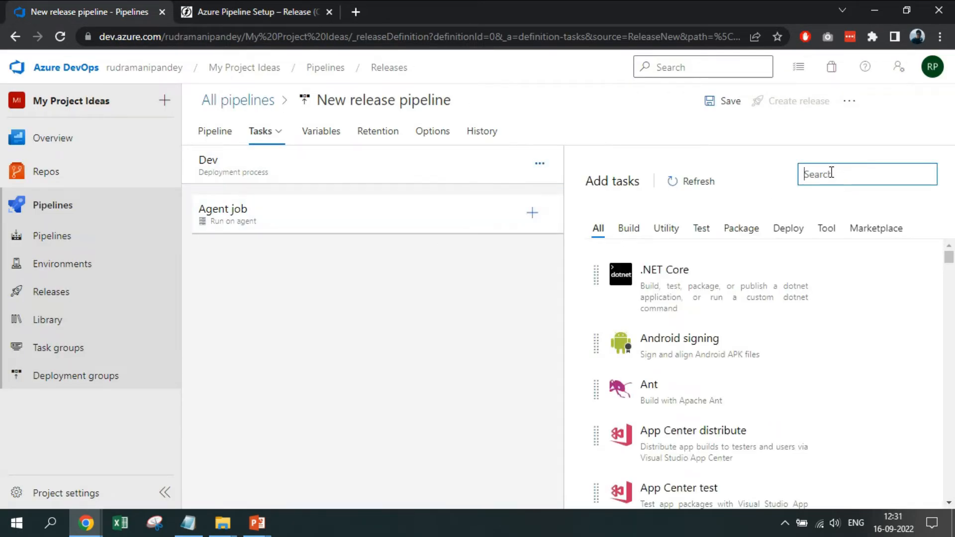
type("s")
key("BackSpace")
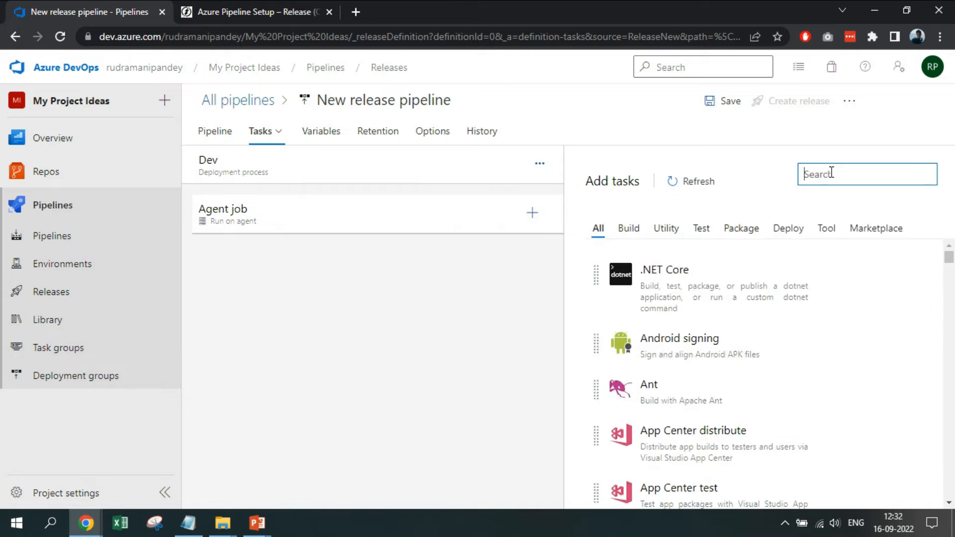
type("json to")
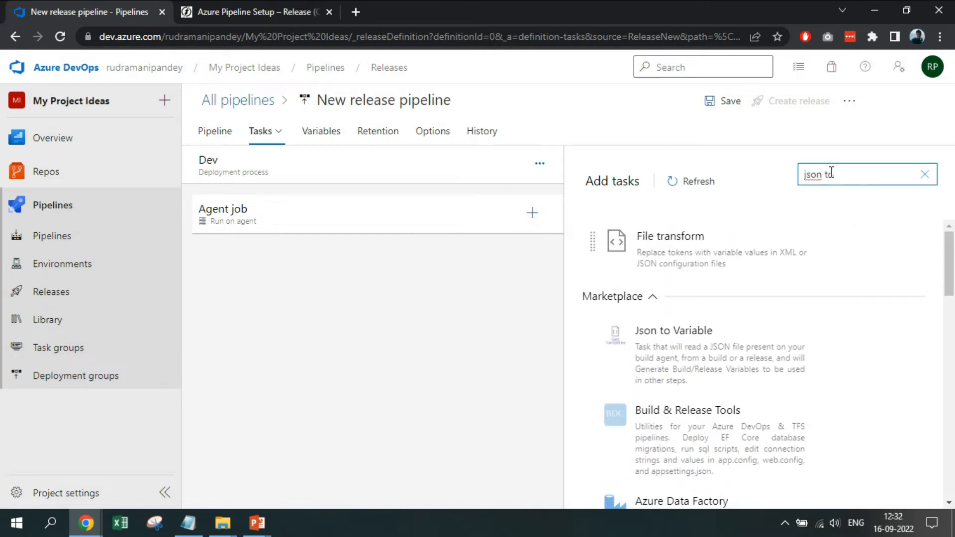
mouse_move(830, 373)
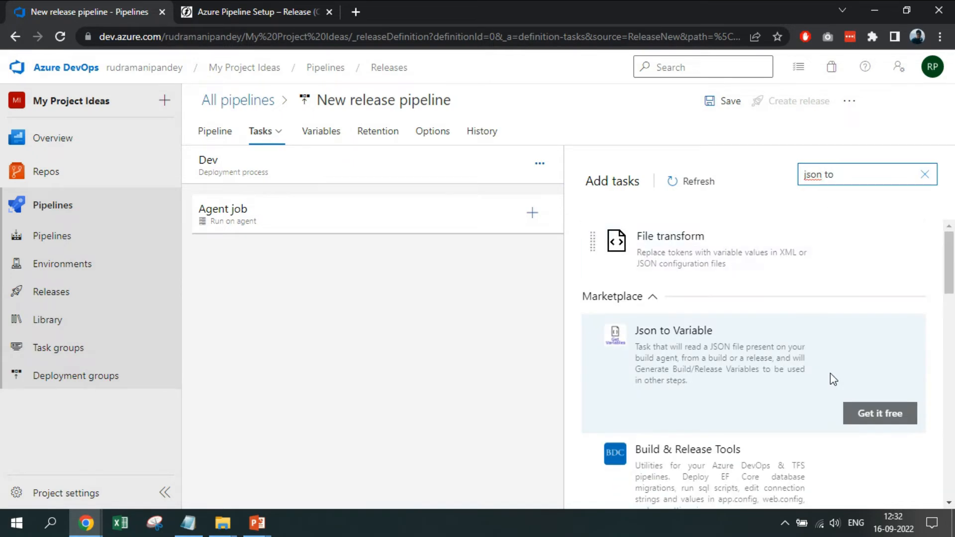
left_click(893, 416)
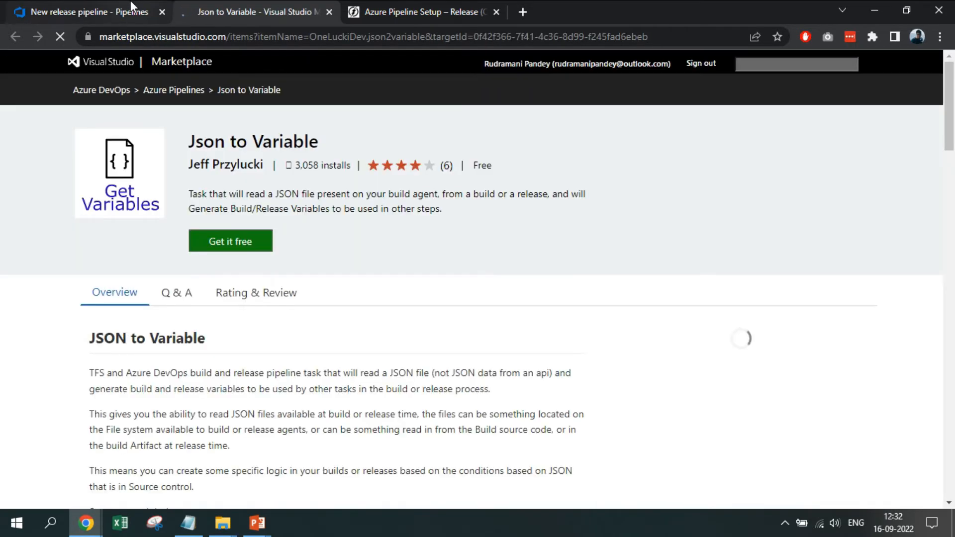
left_click(228, 246)
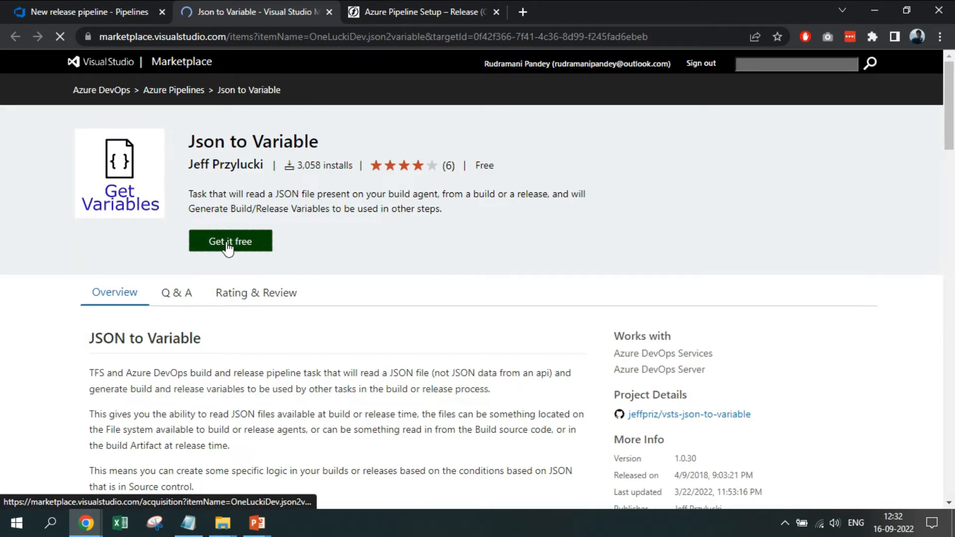
Return to the release pipeline and save it in the root folder without a comment
left_click(135, 2)
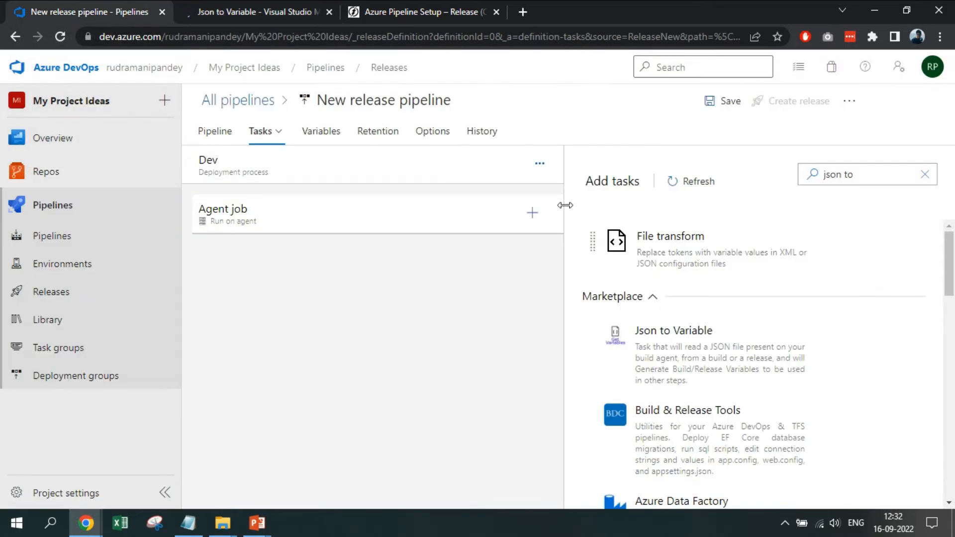
left_click(730, 100)
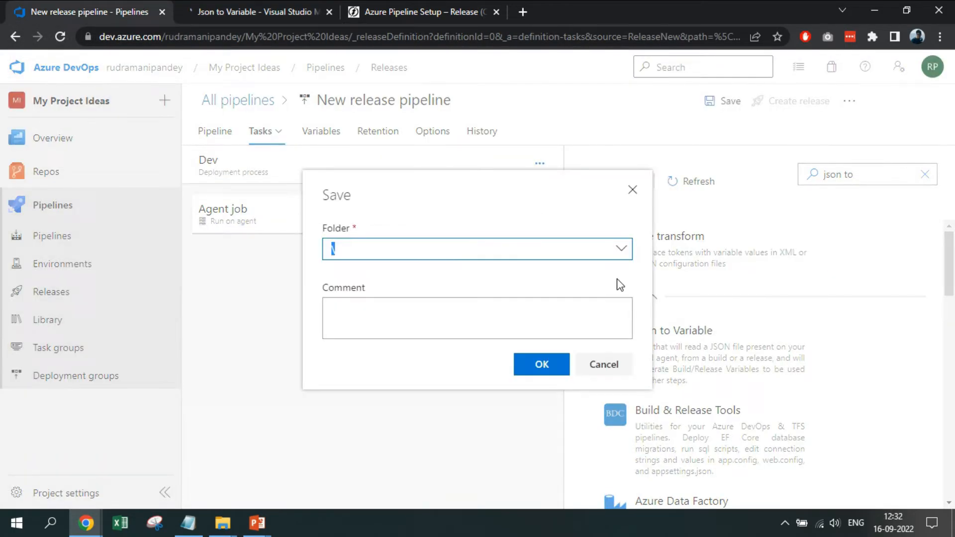
left_click(541, 364)
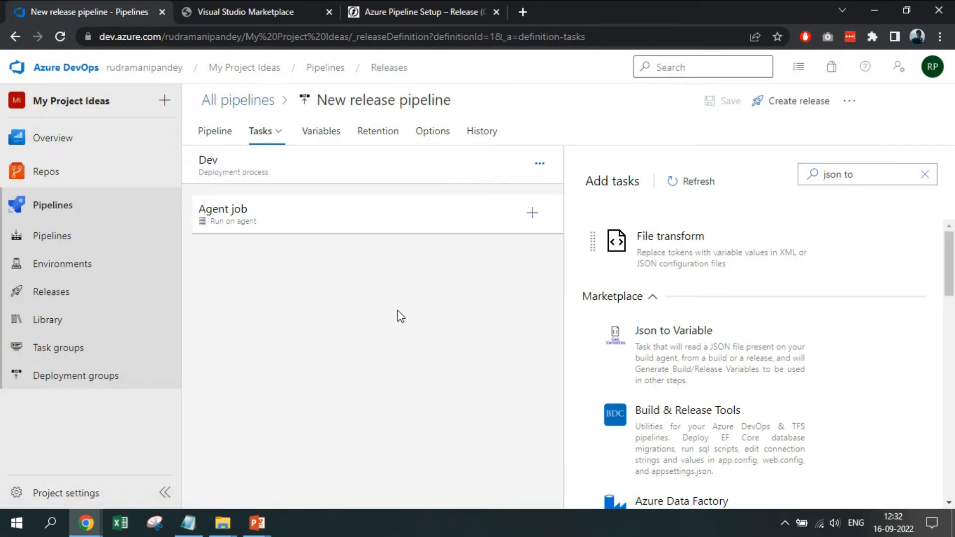
Install the Json to Variable extension in the selected Azure DevOps organization, proceed to the organization and close its page
left_click(296, 2)
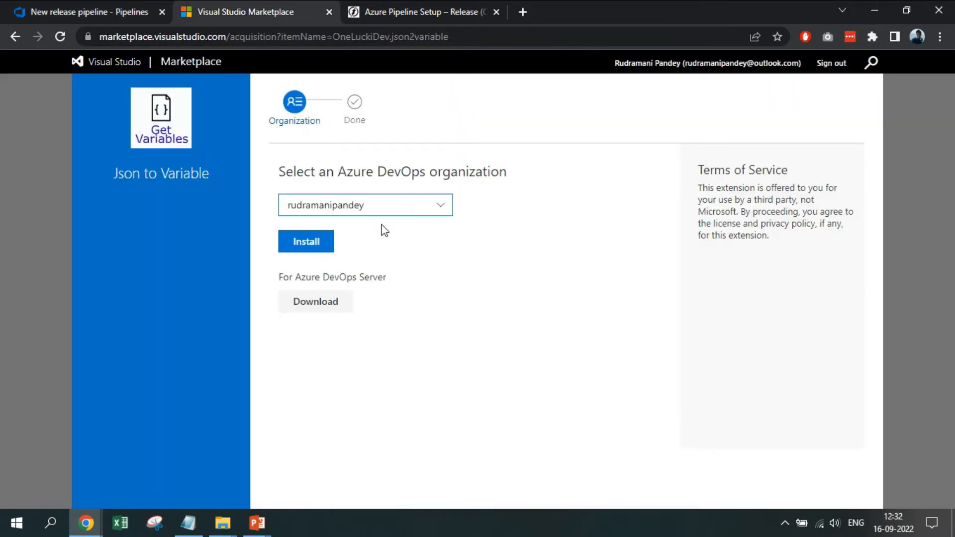
left_click(327, 242)
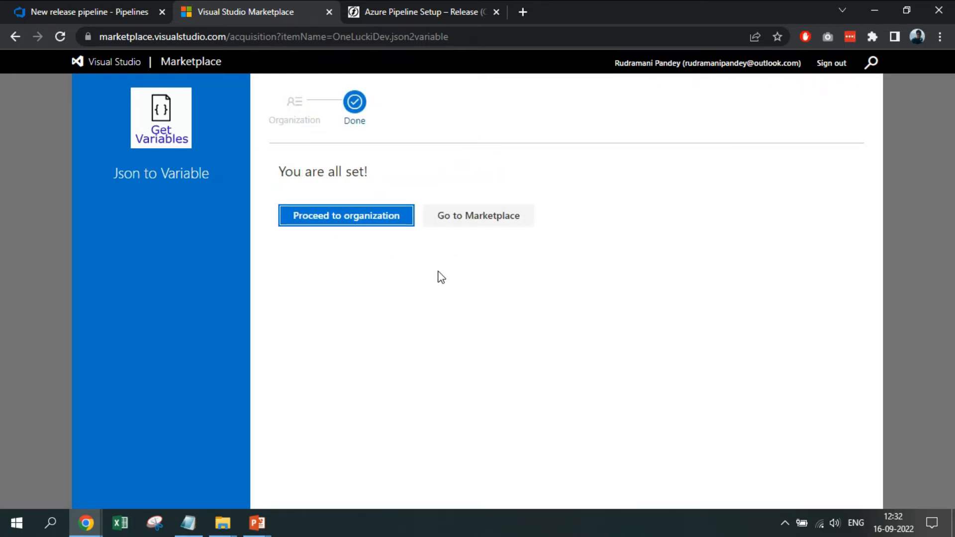
left_click(382, 228)
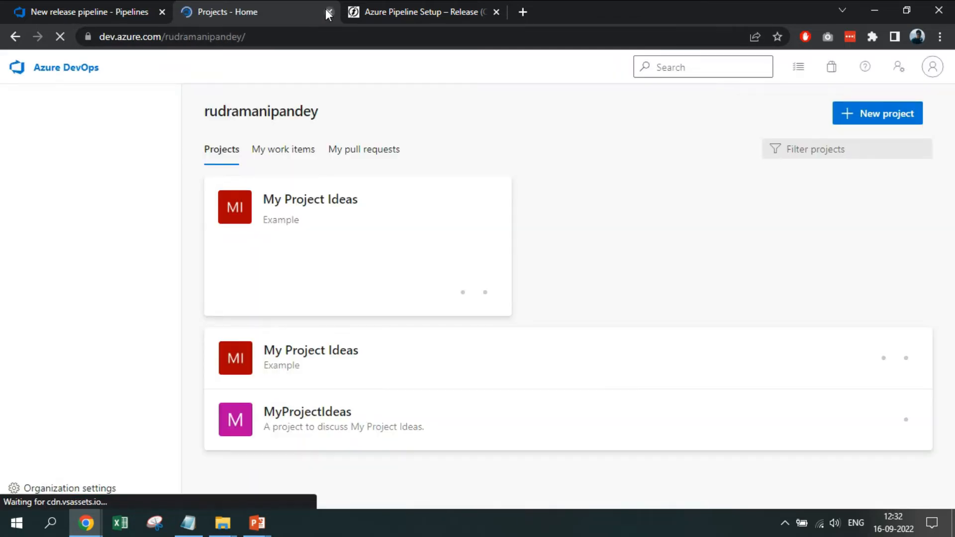
left_click(328, 12)
Reload the release pipeline page and search the tasks for the Dev stage's Agent job for "json to variables"
left_click(247, 43)
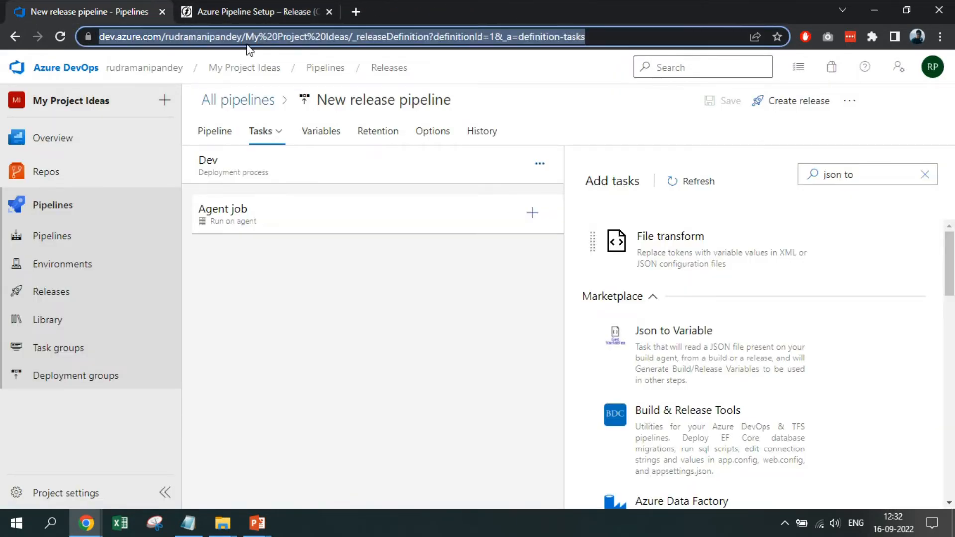
key("Return")
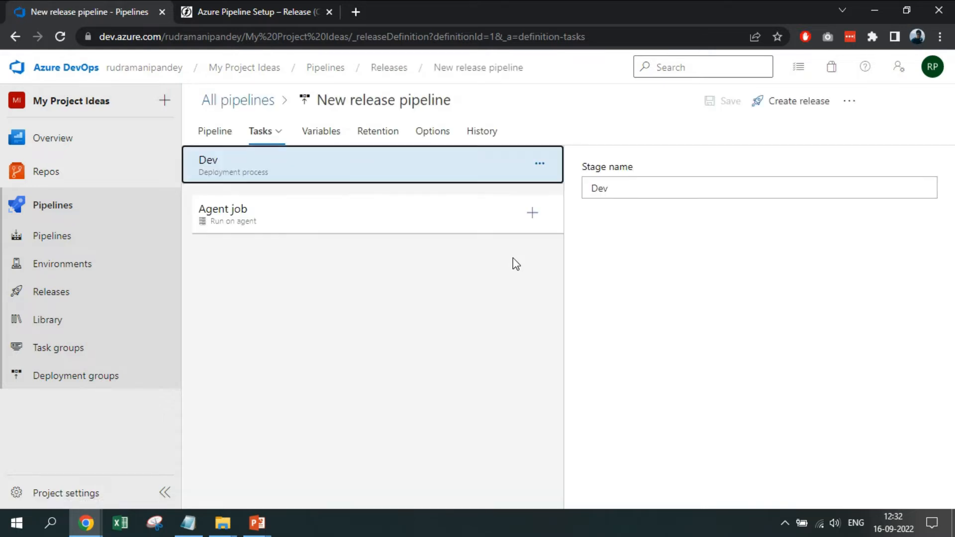
left_click(532, 213)
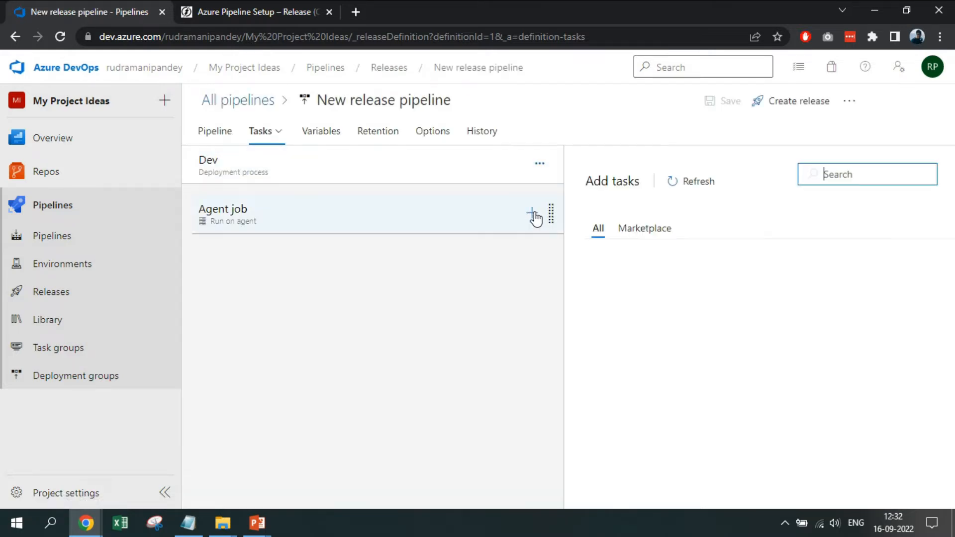
type("json to")
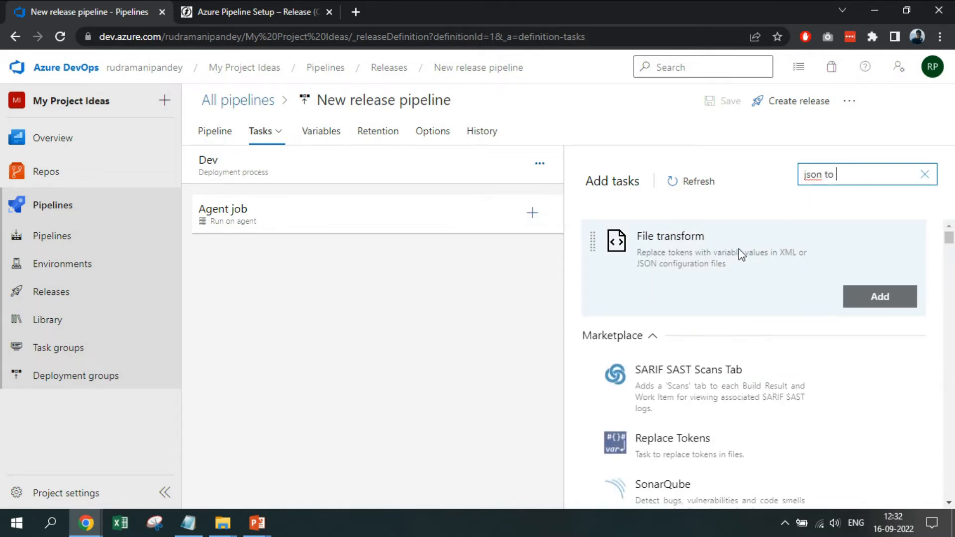
left_click(275, 3)
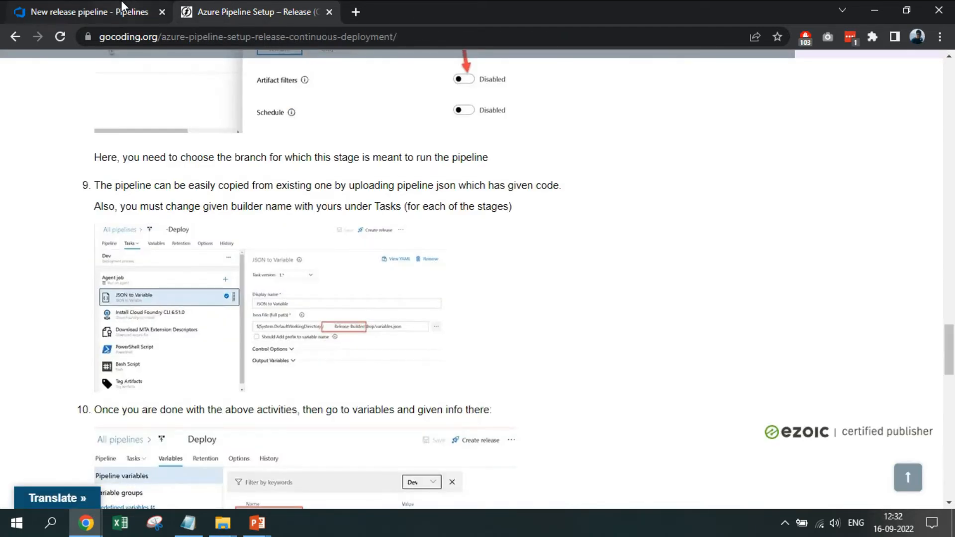
left_click(95, 6)
type("var")
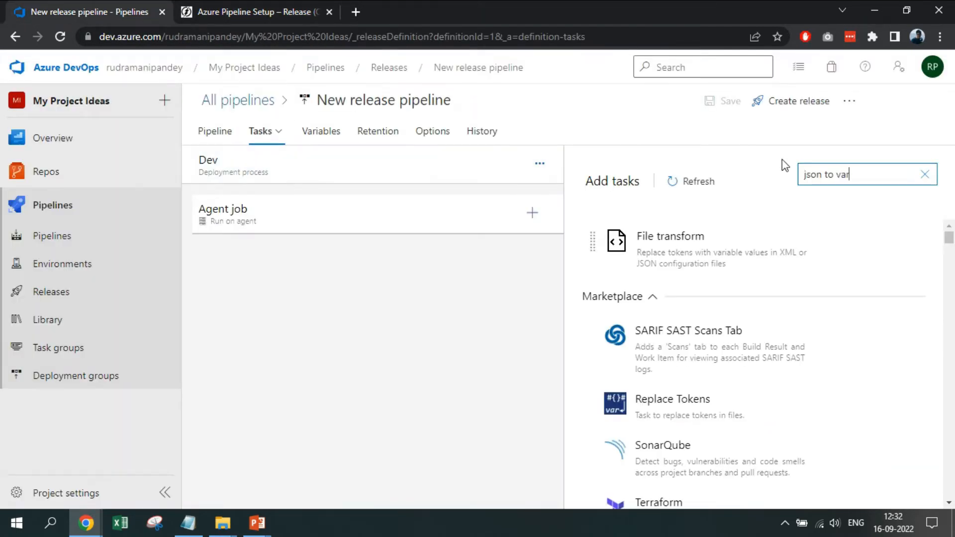
type("iables")
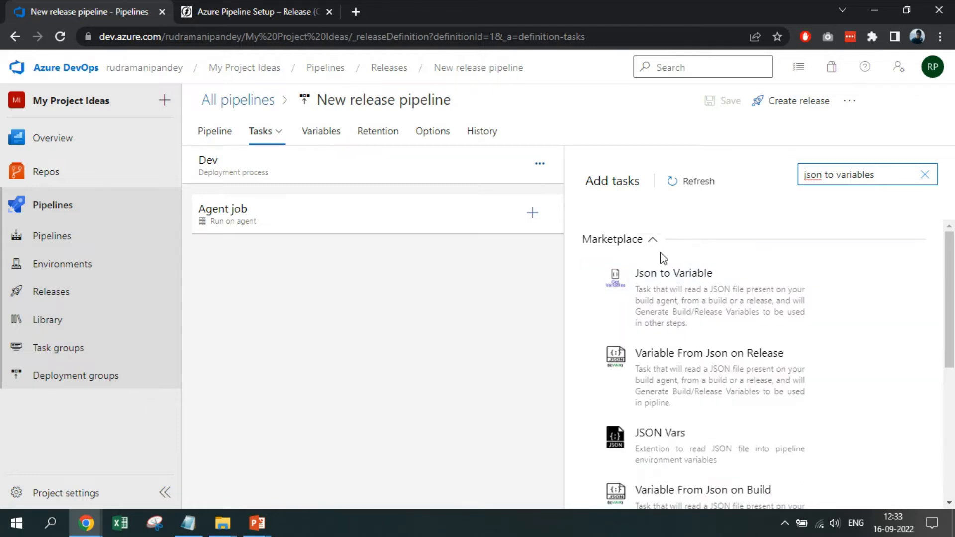
Refresh the available tasks and add the JSON to Variable task to the Agent job
left_click(705, 165)
left_click(703, 184)
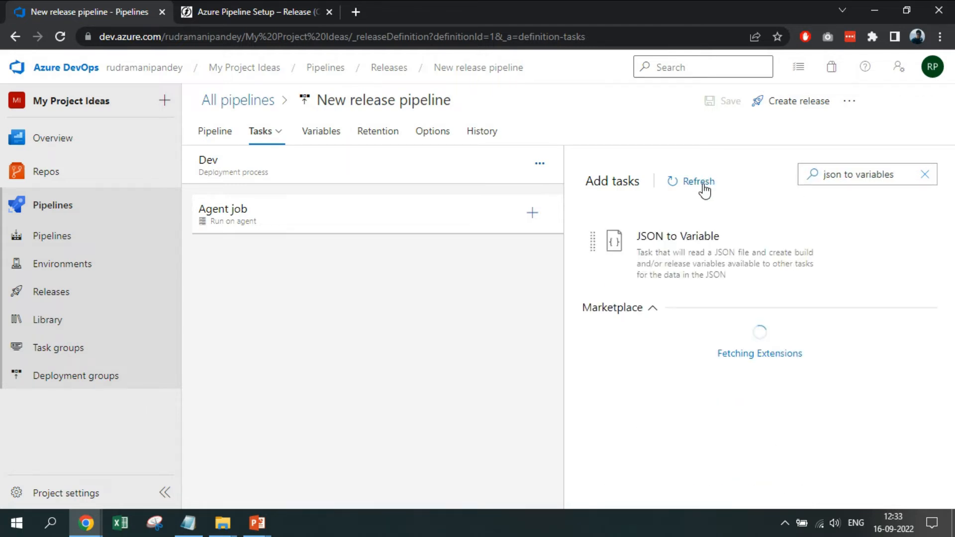
left_click(869, 306)
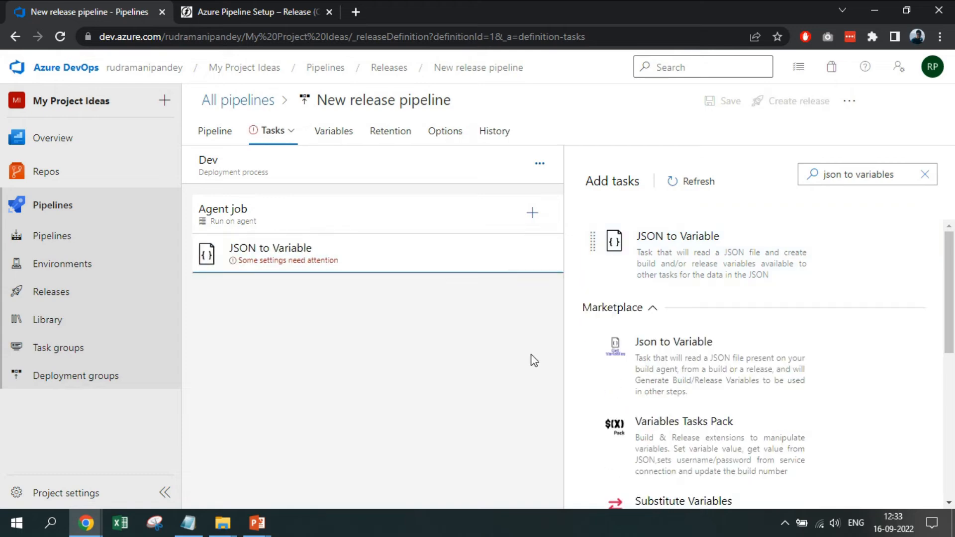
Check the setup guide for the task after JSON to Variable, and search the pipeline tasks for "cloud foundry"
left_click(262, 7)
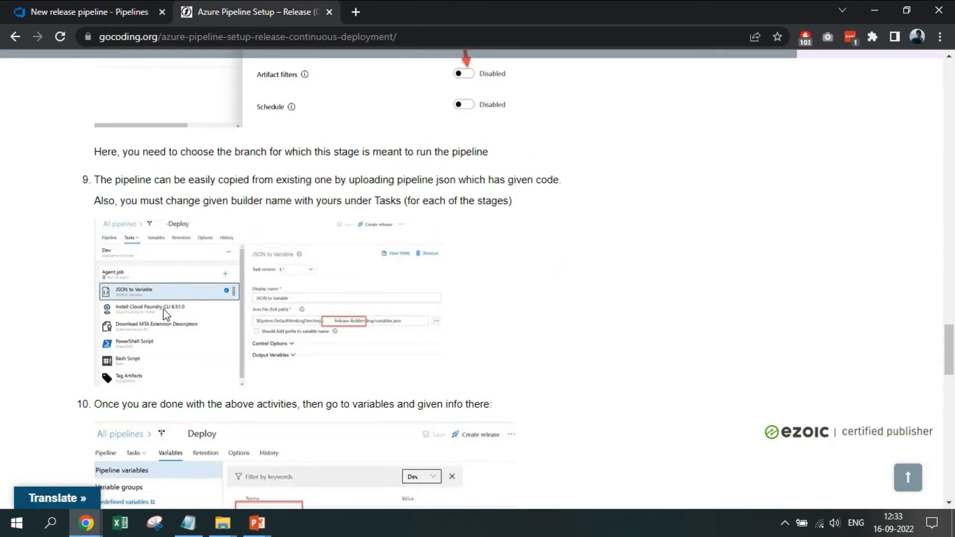
left_click(108, 1)
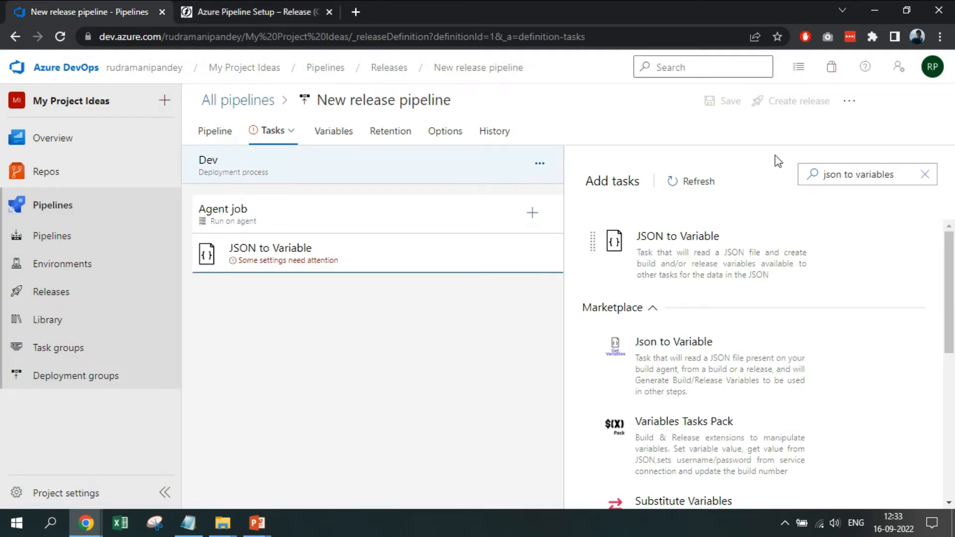
left_click_drag(804, 174, 863, 180)
type("cloud found")
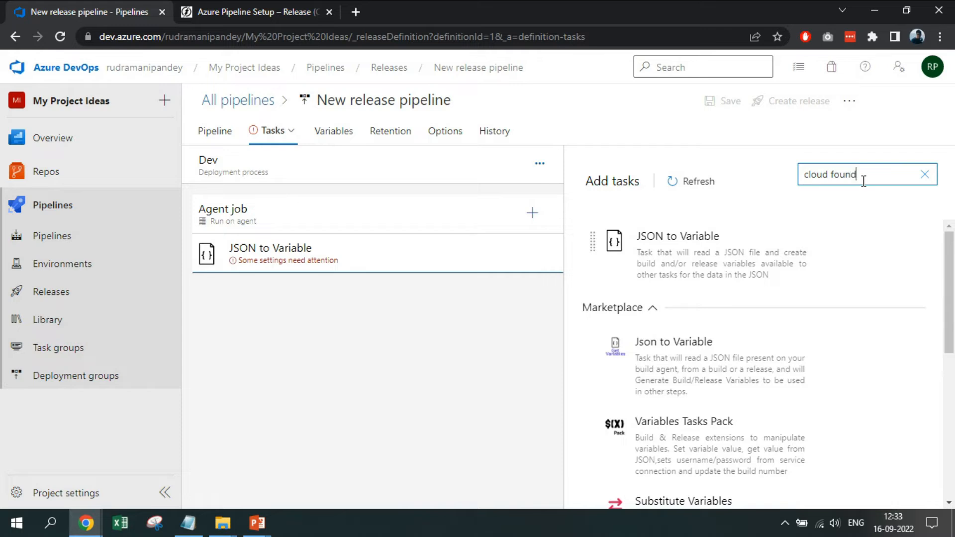
type("ry")
mouse_move(774, 307)
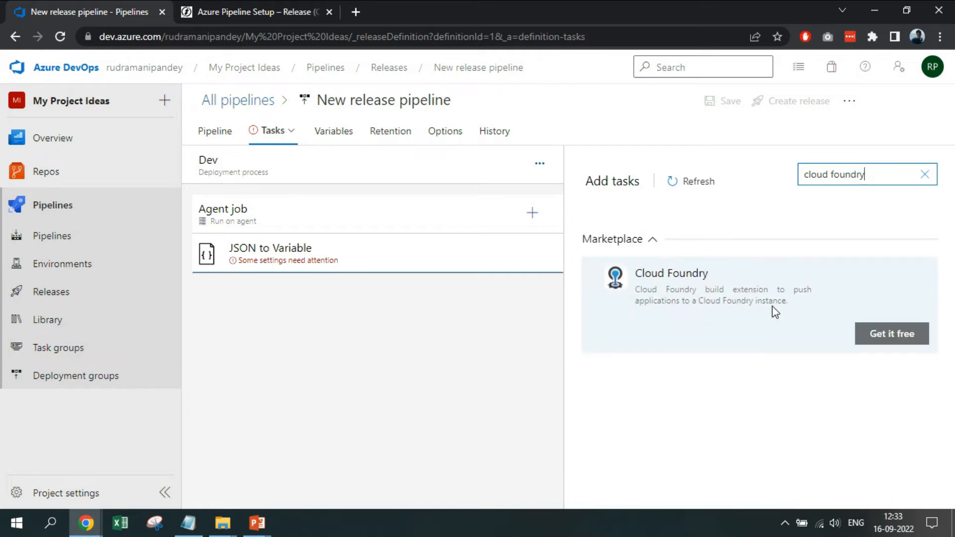
Get the free Cloud Foundry extension from the Marketplace and install it in the selected Azure DevOps organization
left_click(904, 325)
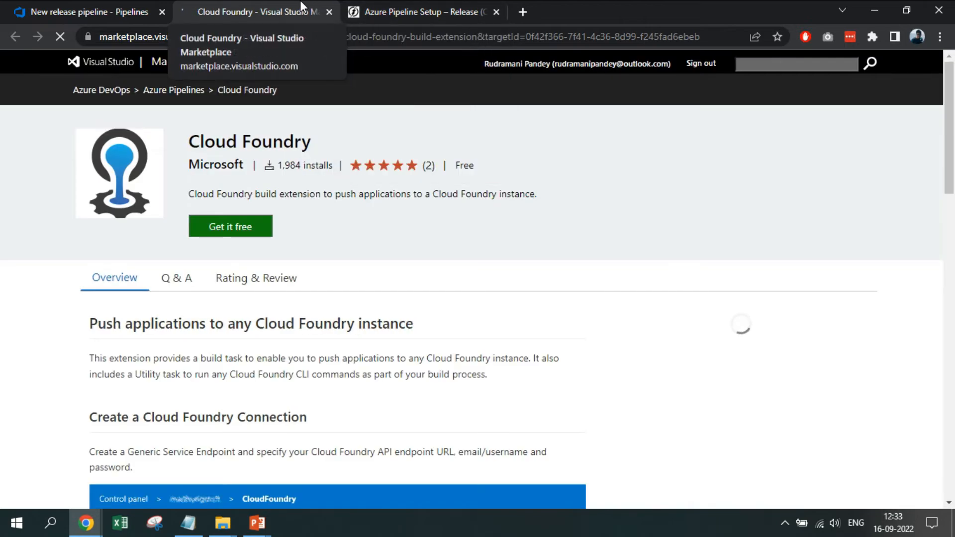
left_click(225, 227)
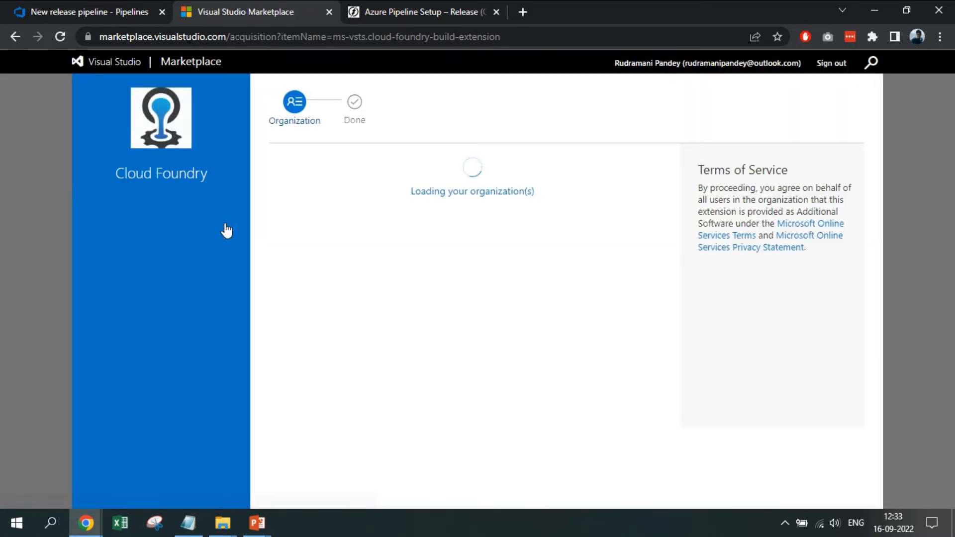
left_click(297, 240)
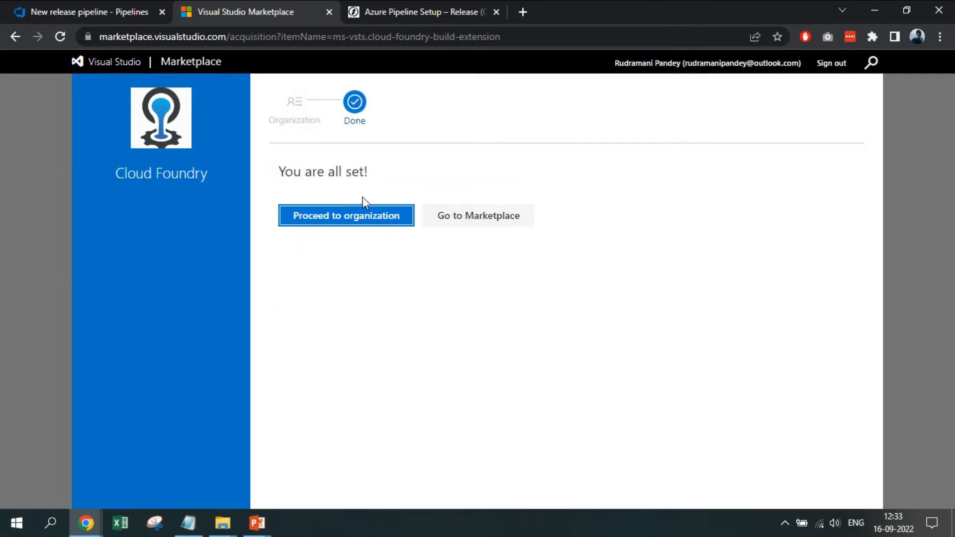
Return to the release pipeline and refresh the available tasks to load the installed Cloud Foundry extension
left_click(147, 7)
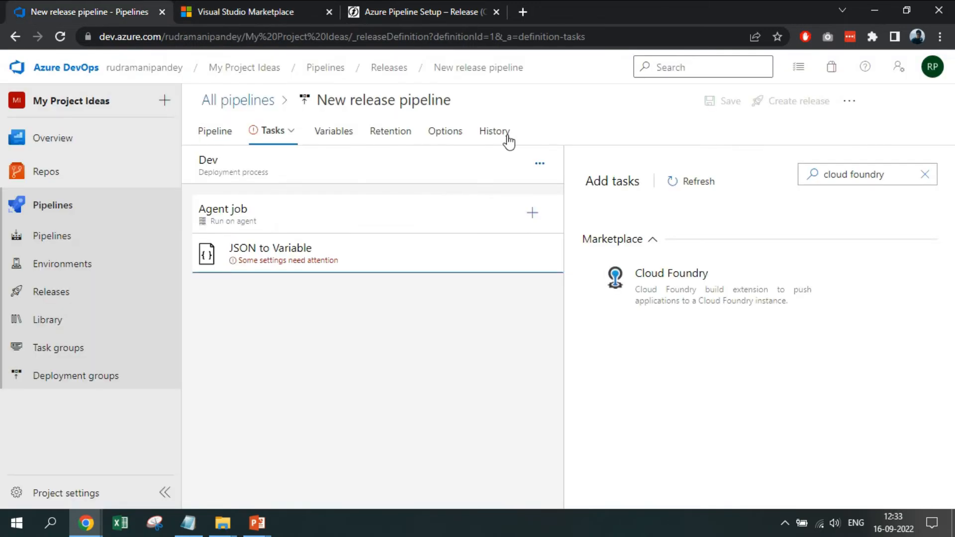
left_click(695, 182)
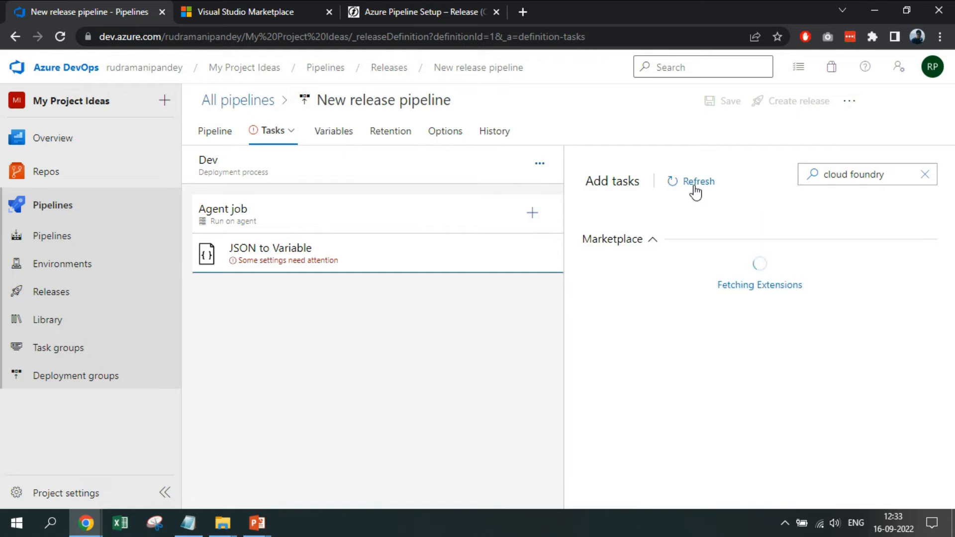
left_click(695, 182)
left_click(889, 171)
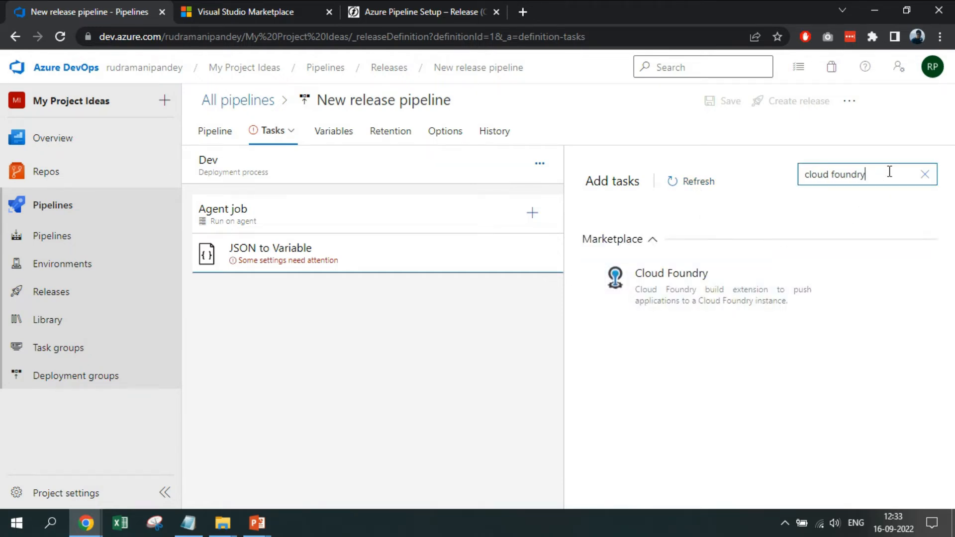
left_click(696, 183)
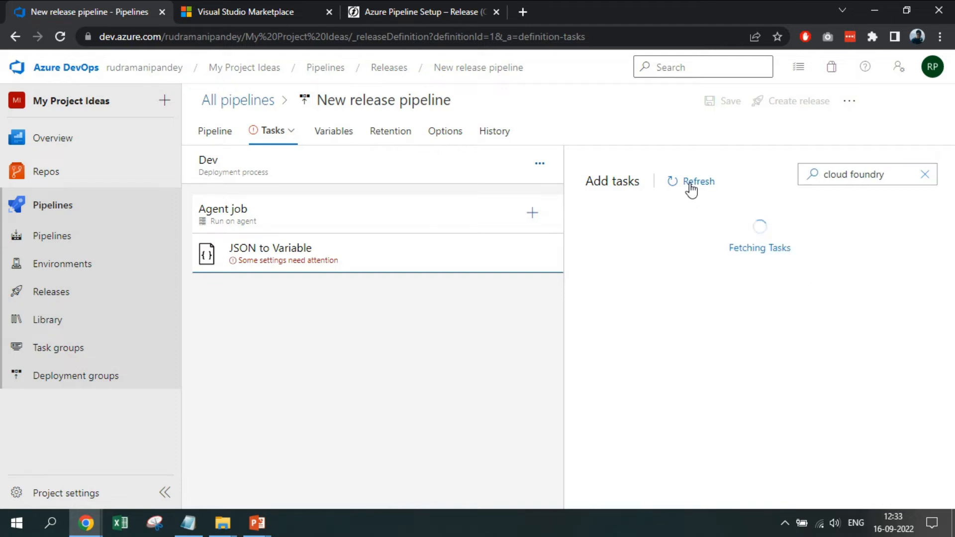
Close the Marketplace page, check the guide's agent job tasks, and add the Cloud Foundry CLI Install task to the Agent job
mouse_move(716, 236)
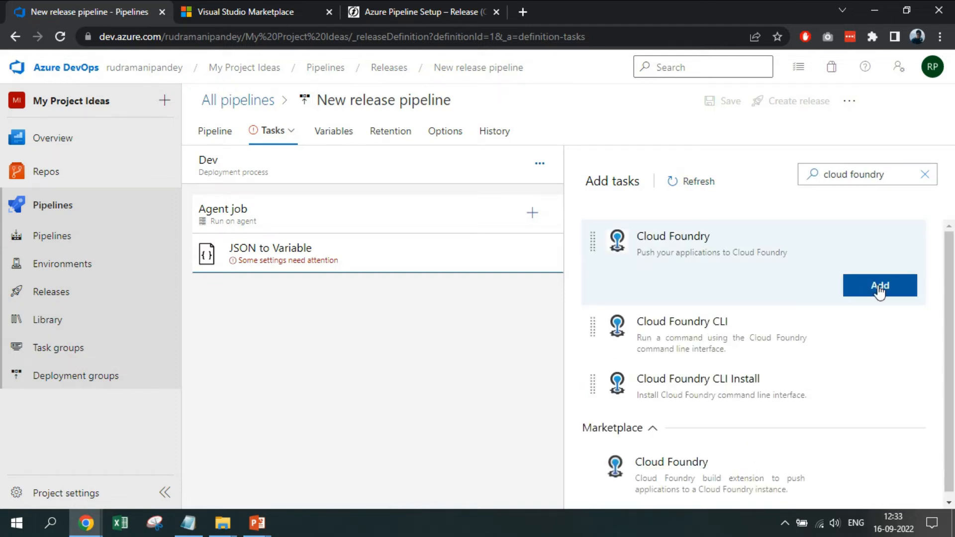
mouse_move(859, 323)
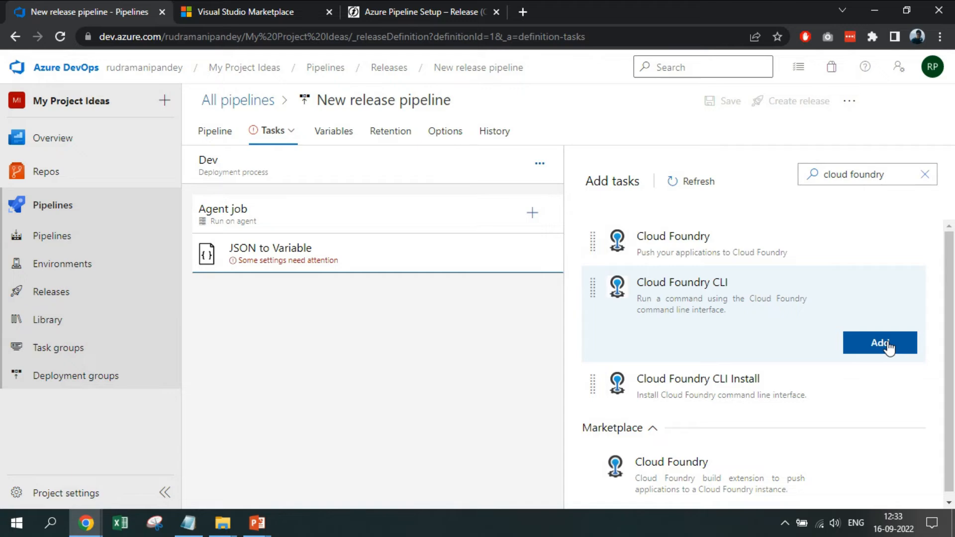
left_click(339, 10)
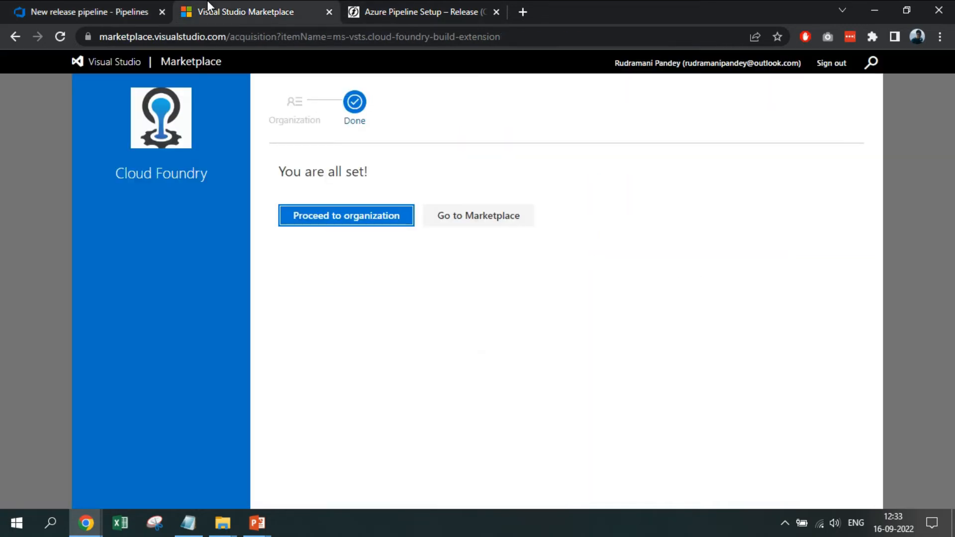
left_click(329, 11)
left_click(254, 11)
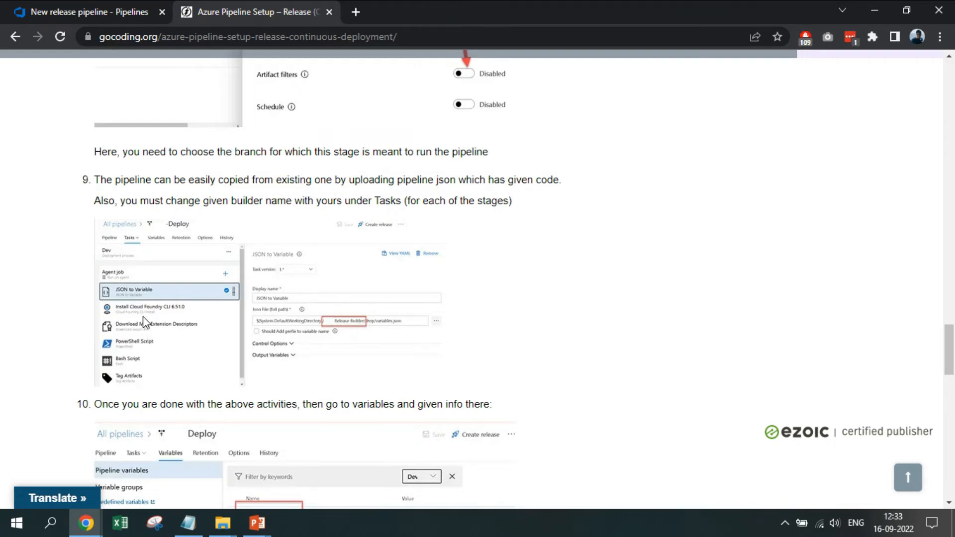
left_click(94, 9)
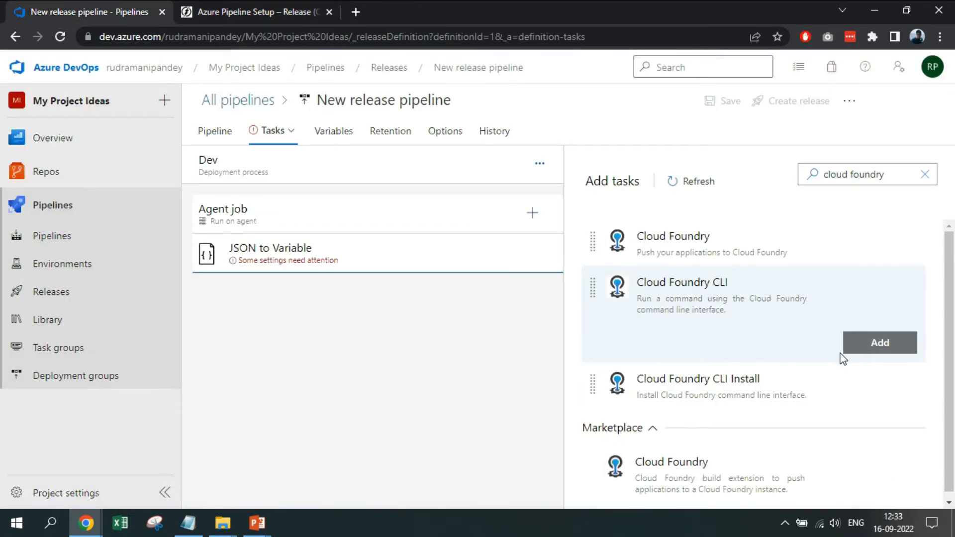
left_click(871, 391)
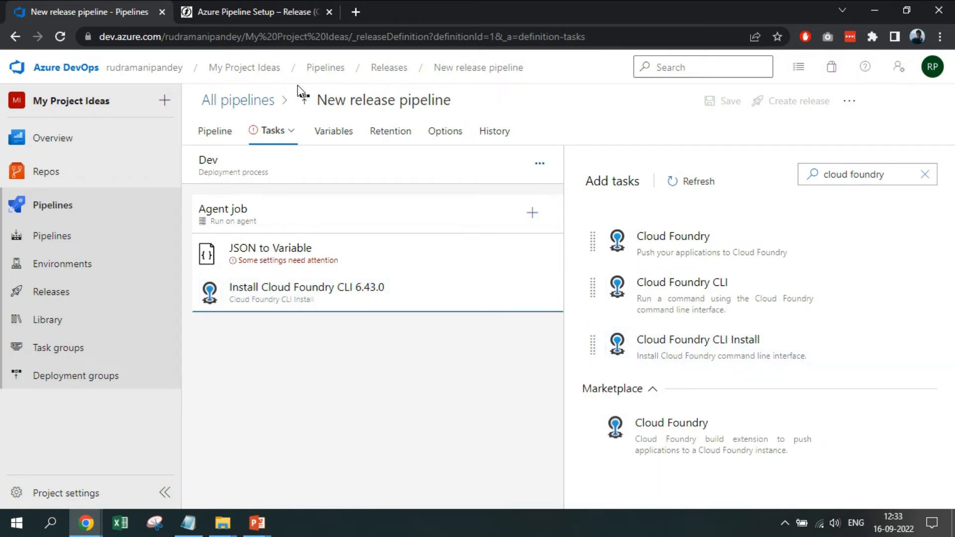
Check the guide for the next agent job task and search the pipeline tasks for "download image file"
left_click(219, 4)
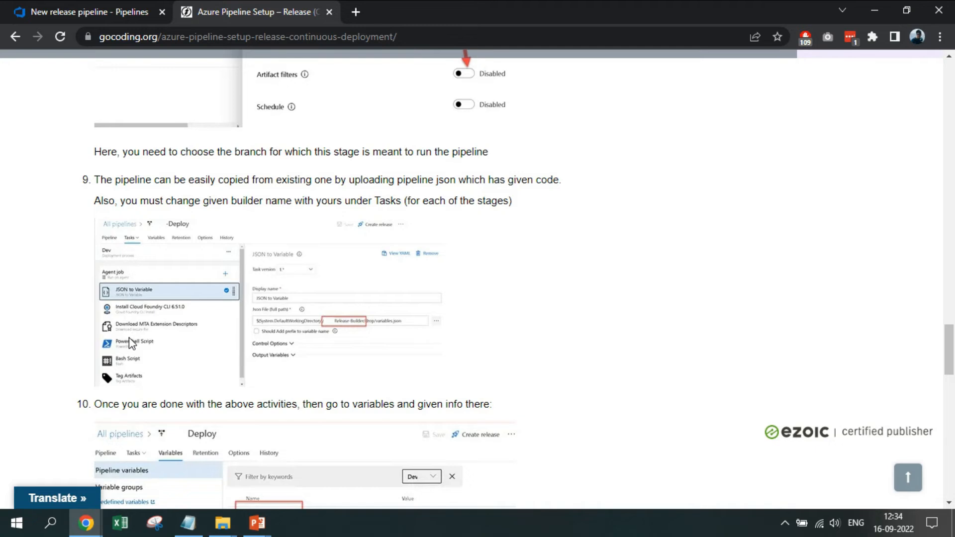
left_click(64, 1)
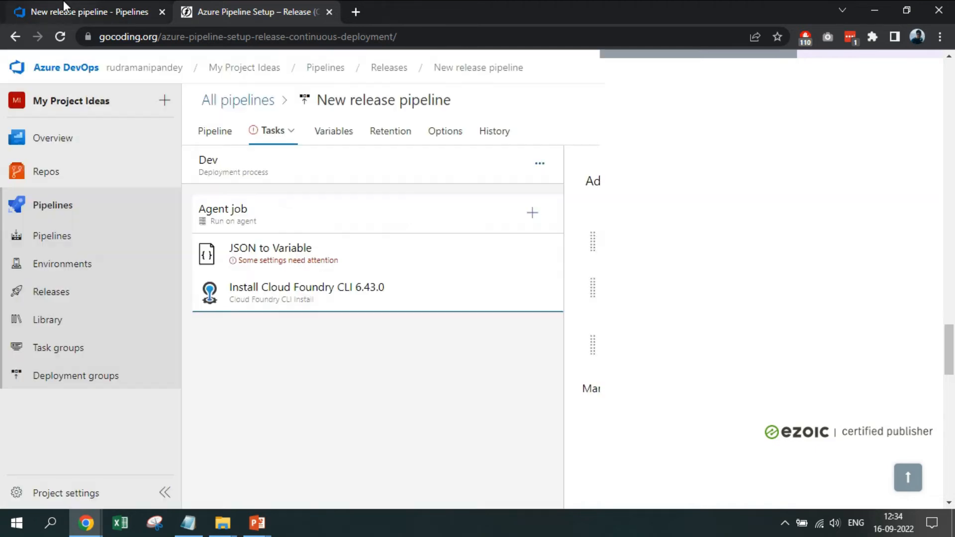
triple_click(845, 175)
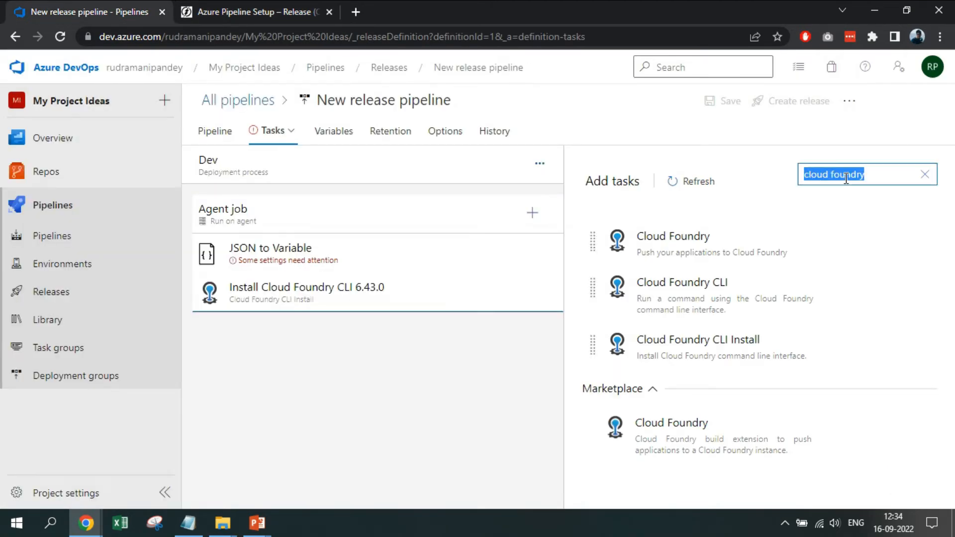
type("download image file")
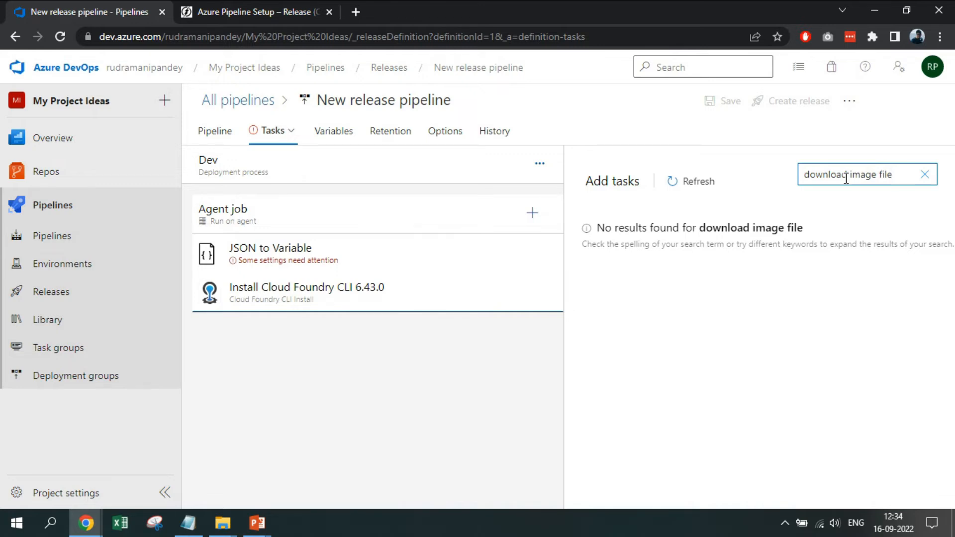
Shorten the task search to "download file" and add the Download build artifacts task to the Agent job
left_click(881, 174)
key("BackSpace")
key("BackSpace")
key("BackSpace")
key("BackSpace")
key("BackSpace")
key("BackSpace")
mouse_move(870, 294)
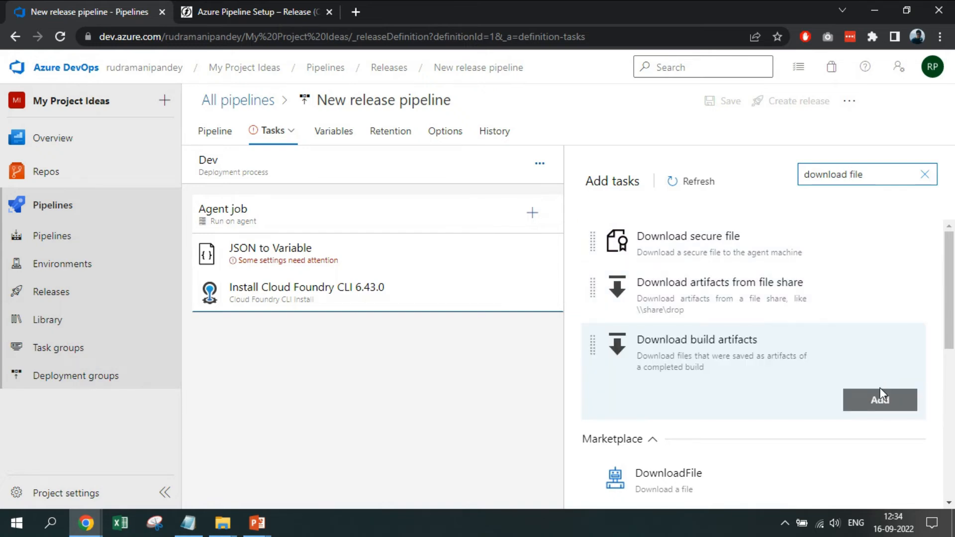
left_click(880, 398)
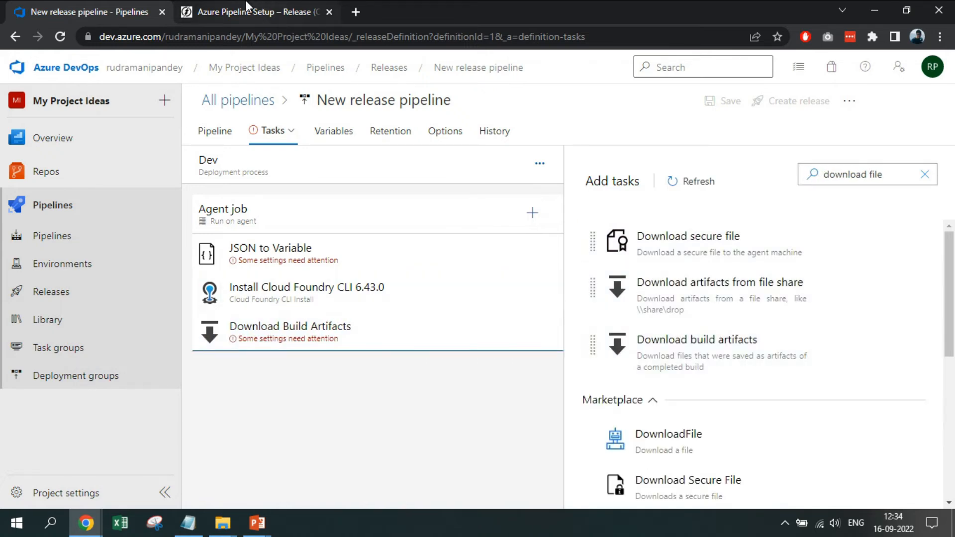
Compare with the guide's agent job tasks and open the settings of the Download Build Artifacts task in the pipeline
left_click(243, 2)
scroll(235, 251, "down", 1)
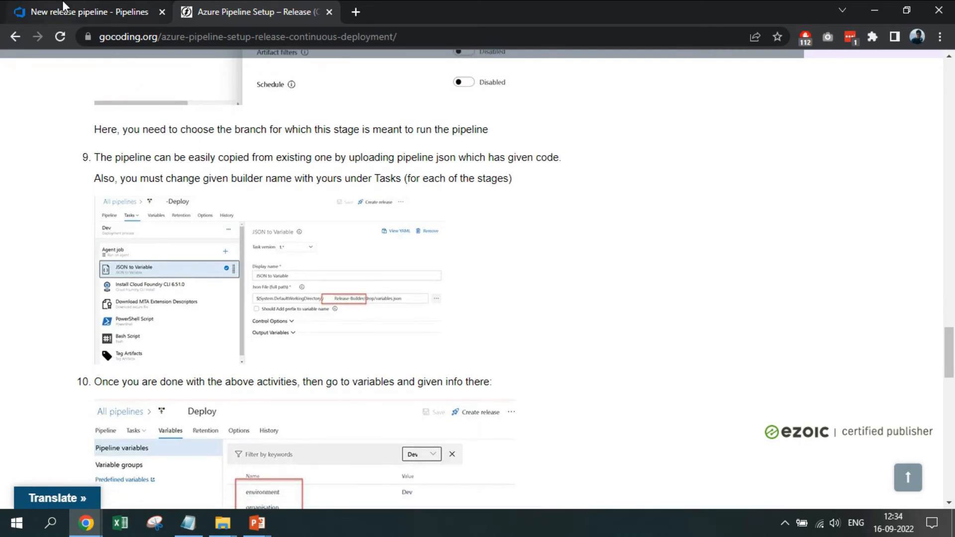
left_click(89, 11)
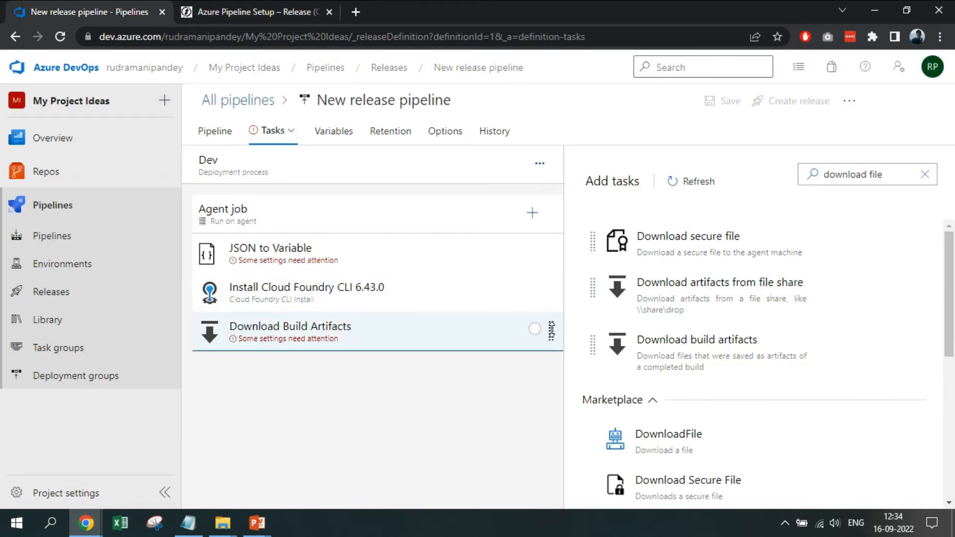
left_click(462, 343)
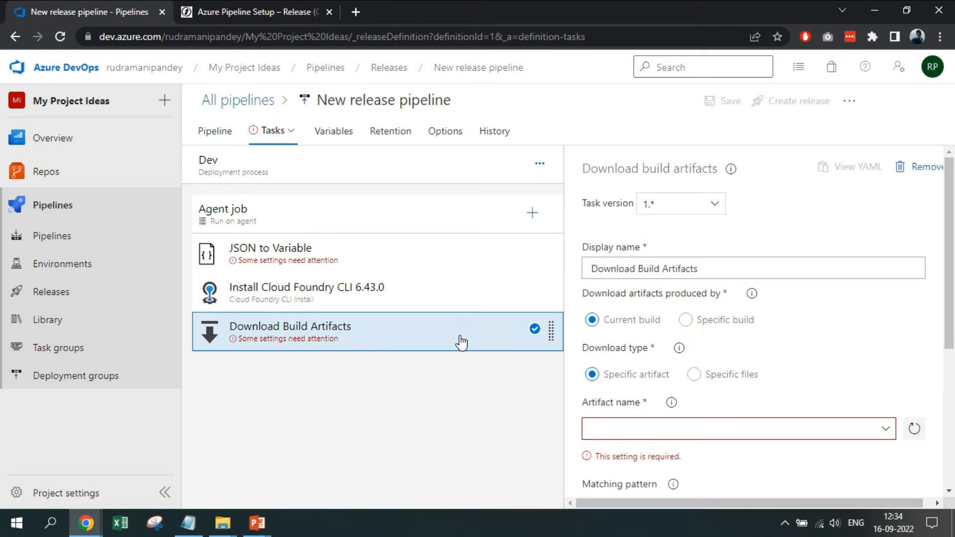
Remove the Download Build Artifacts task from the Agent job, search the tasks for "download file" and add Download secure file instead
left_click(911, 167)
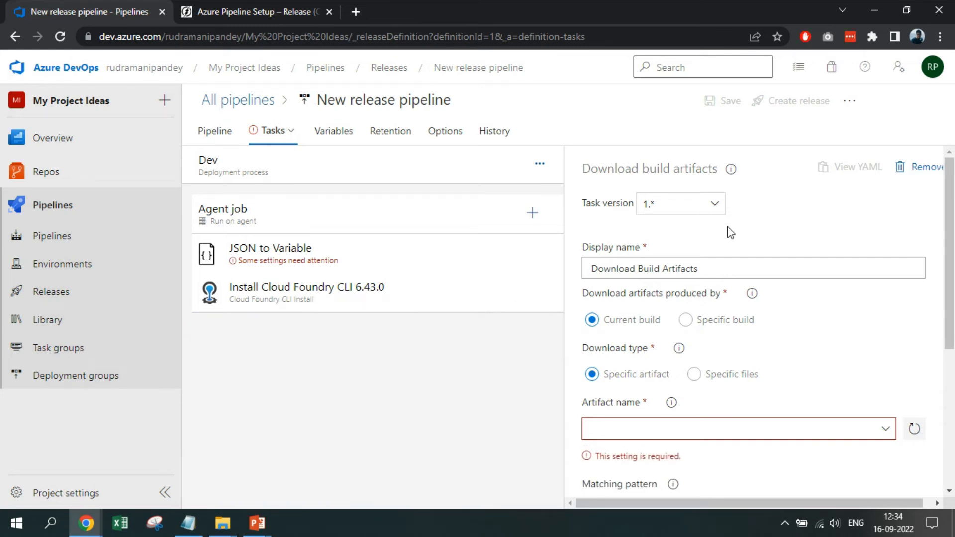
left_click(527, 214)
type("d")
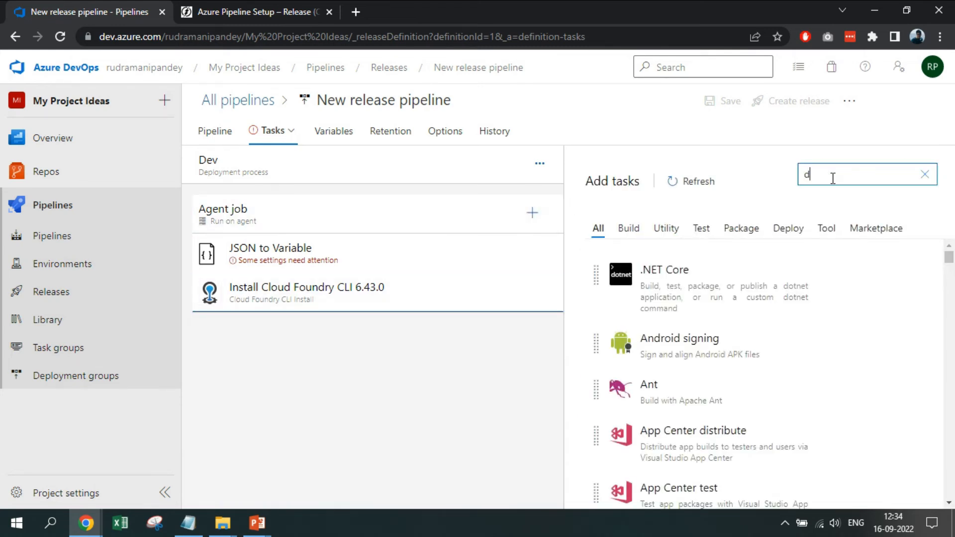
type("owbl")
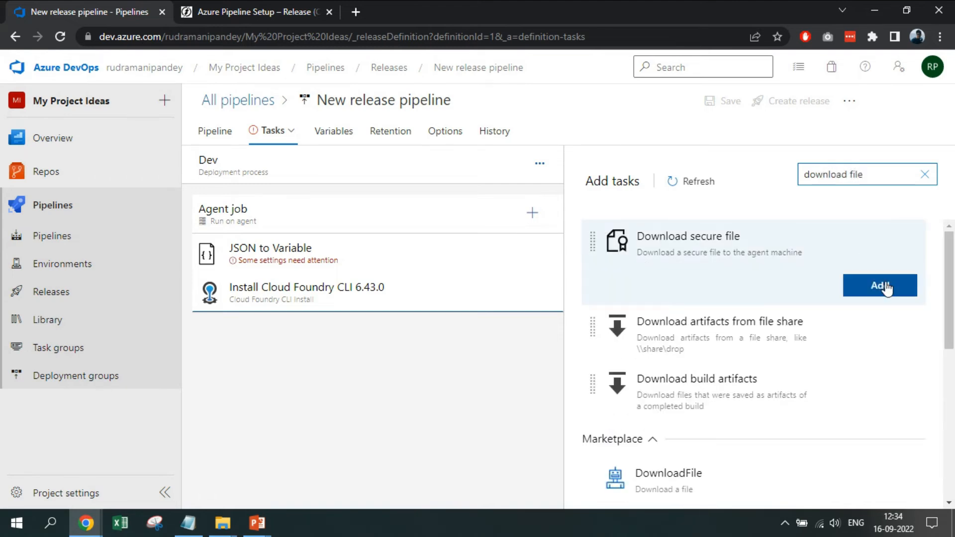
left_click(879, 286)
Check the guide for the next agent job task, search the pipeline tasks for "powershell" and add the PowerShell task
left_click(252, 7)
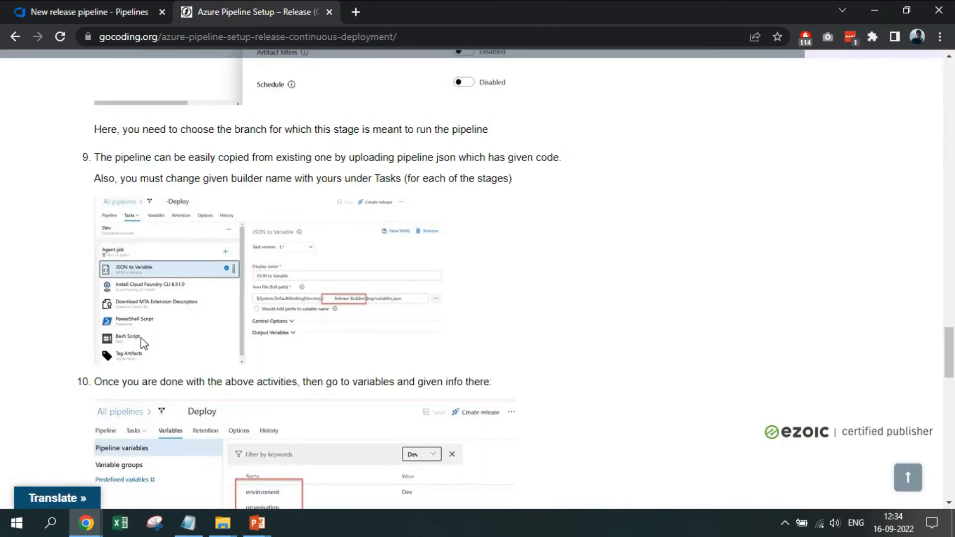
left_click(60, 8)
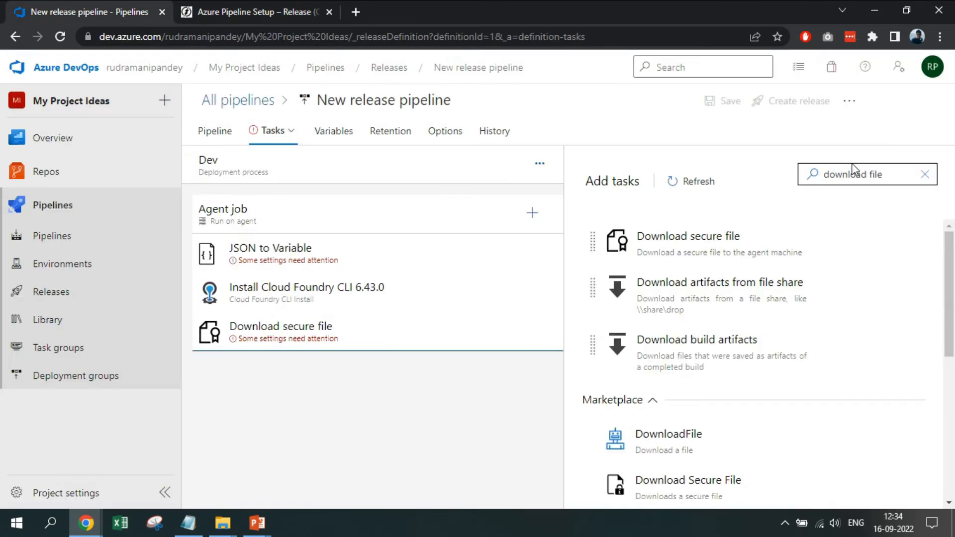
triple_click(860, 178)
type("powershell")
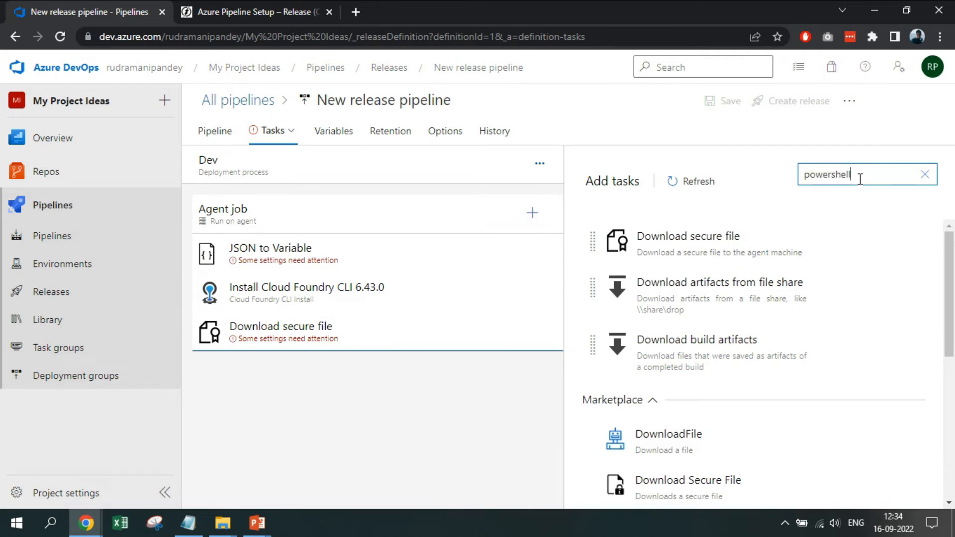
left_click(873, 298)
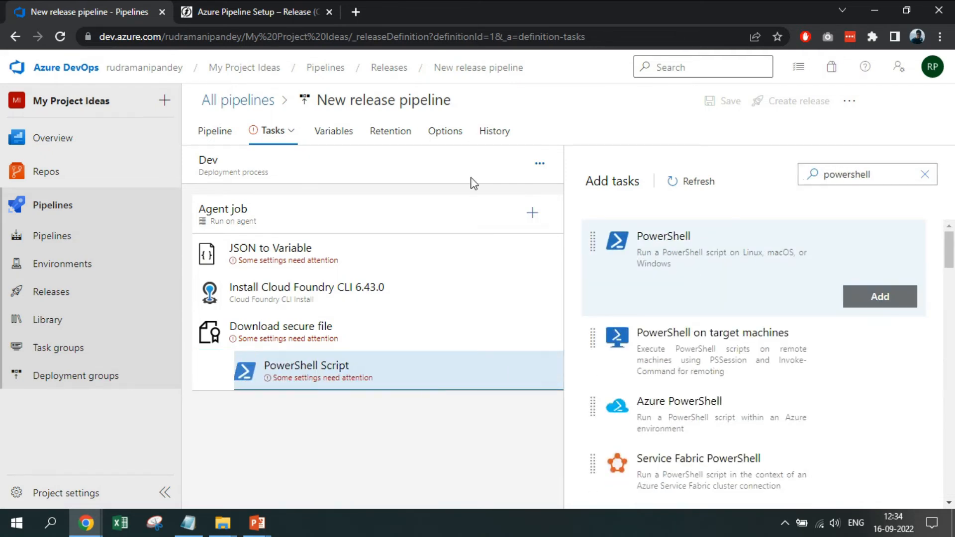
Check the guide again, search the pipeline tasks for "bash" and add the Bash task to the Agent job
left_click(251, 12)
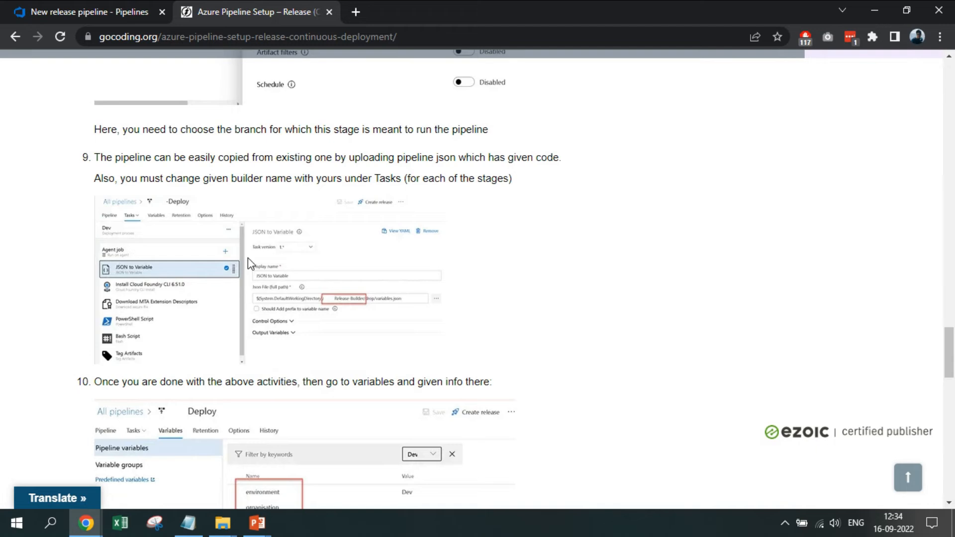
left_click(95, 6)
left_click_drag(802, 175, 868, 176)
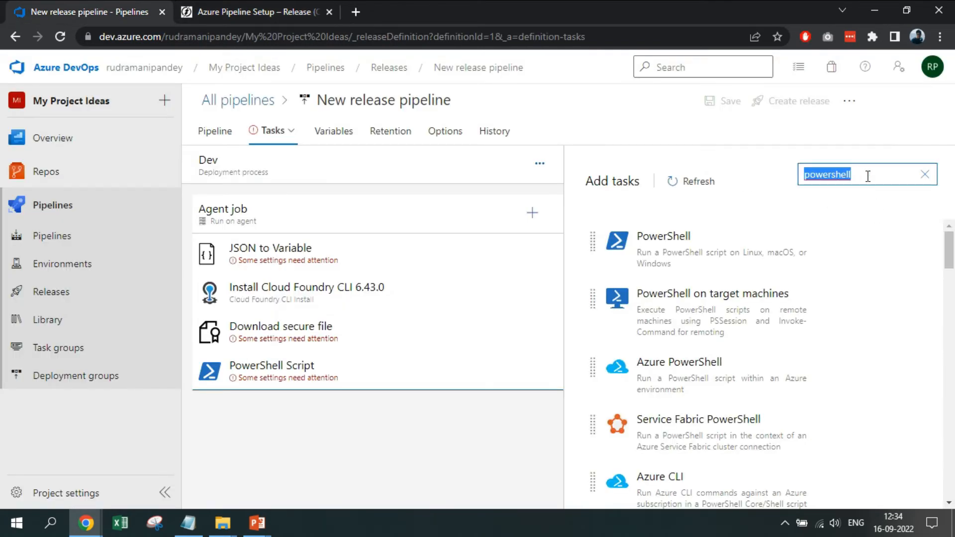
type("bash")
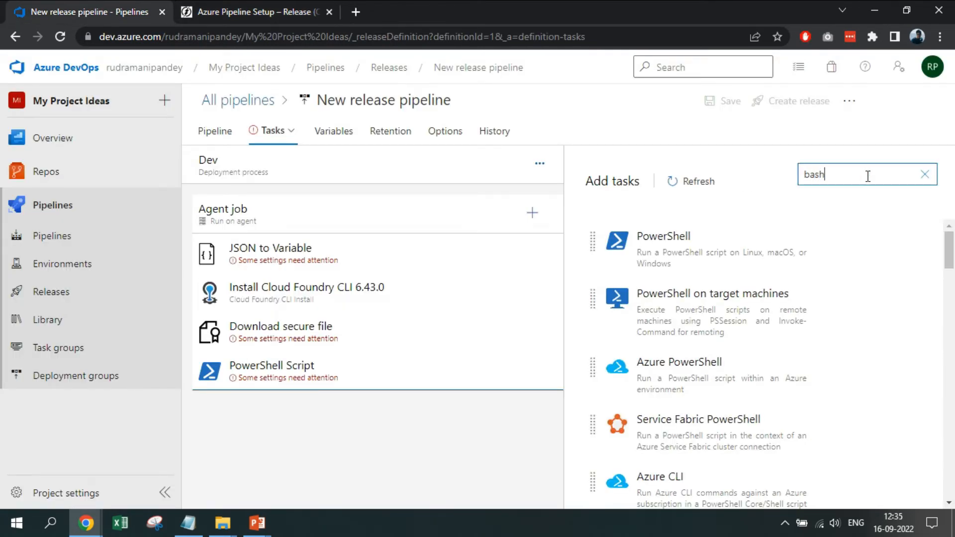
mouse_move(820, 233)
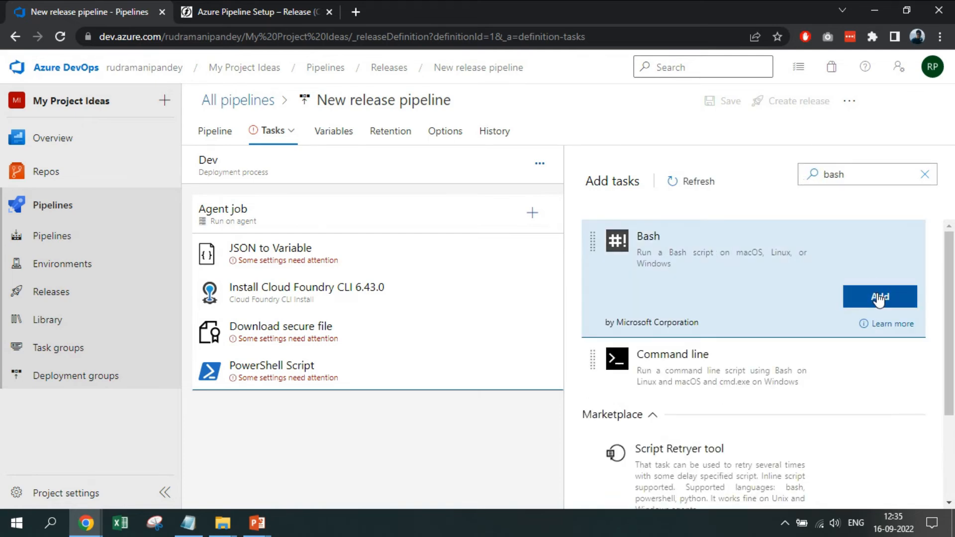
left_click(880, 296)
Check the guide for the last agent job task and search the pipeline tasks for "tag ar"
left_click(308, 7)
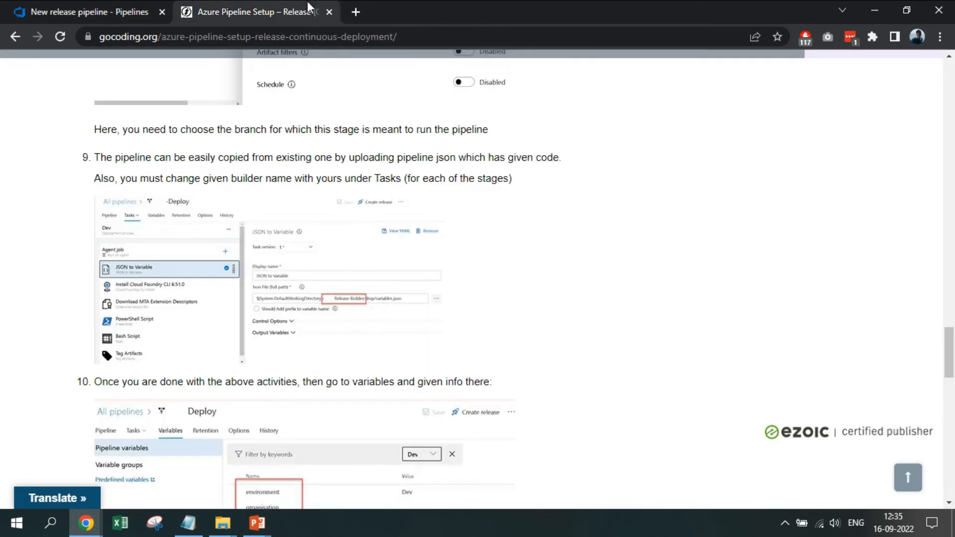
left_click(64, 1)
double_click(878, 166)
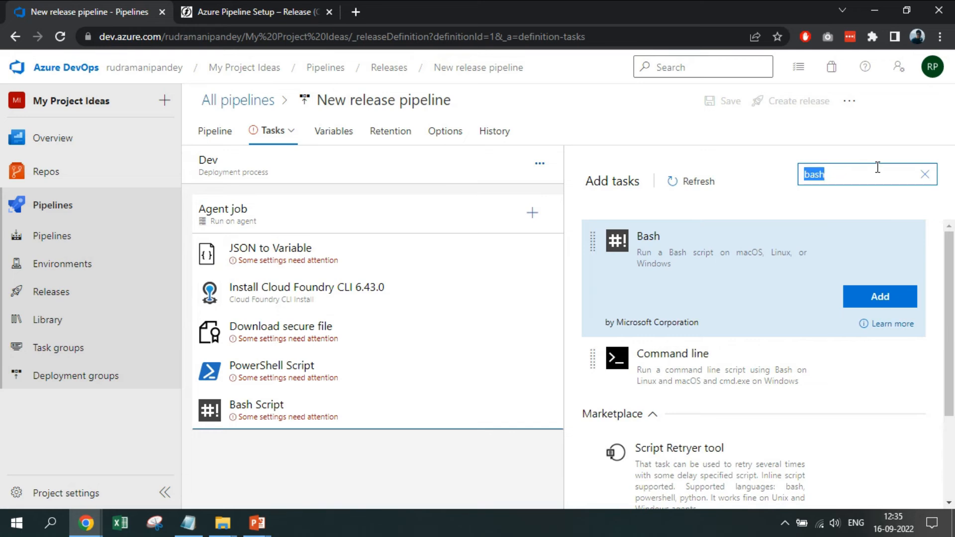
type("tag")
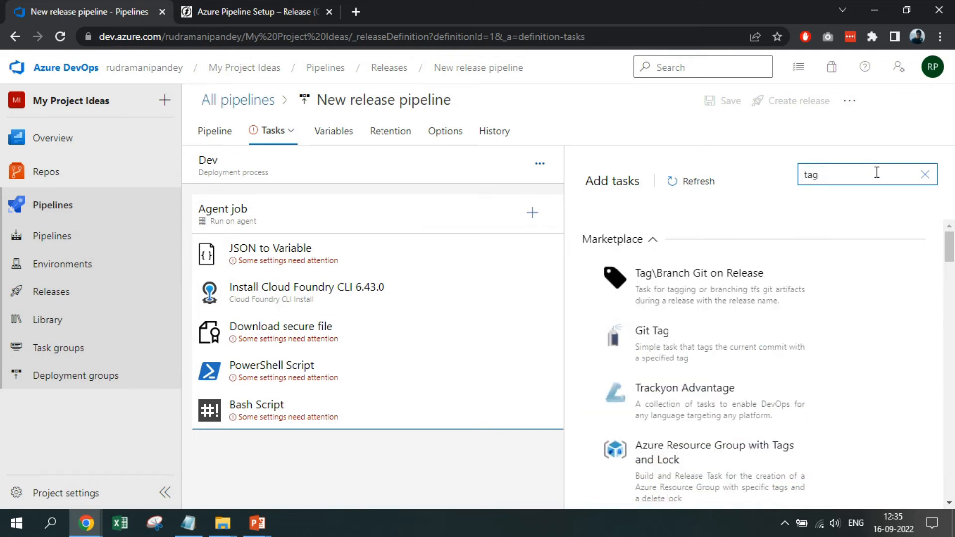
type(" ar")
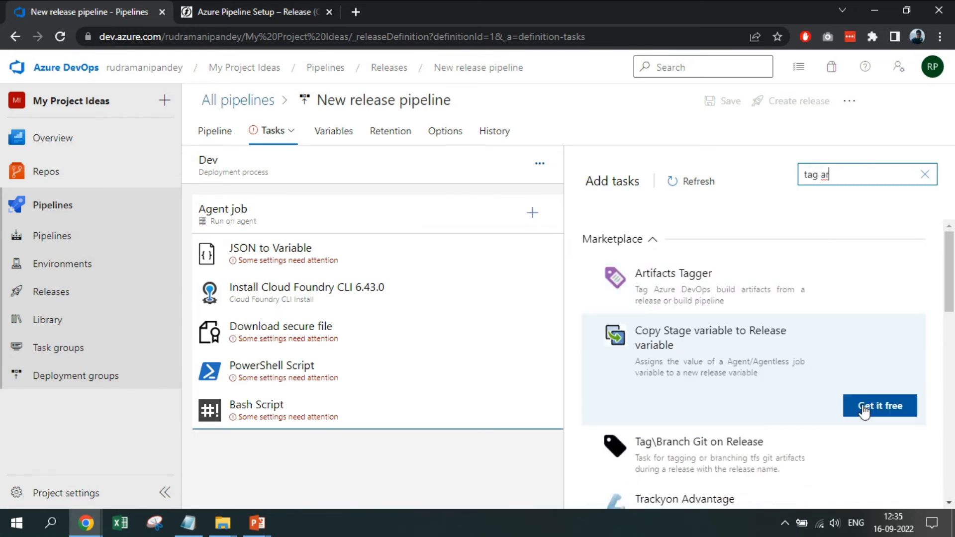
scroll(862, 404, "down", 1)
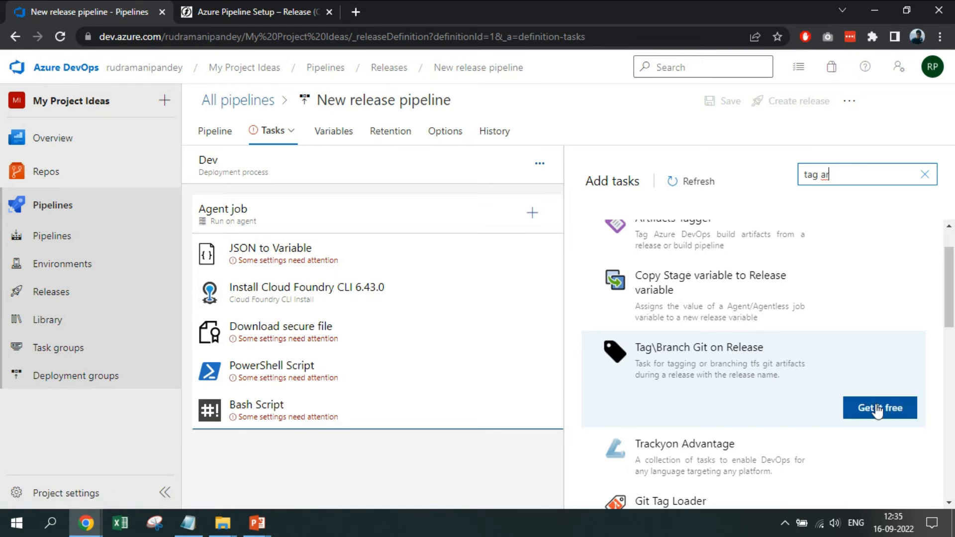
Get the free Tag\Branch Git on Release extension from the Marketplace and install it in the Azure DevOps organization
left_click(877, 410)
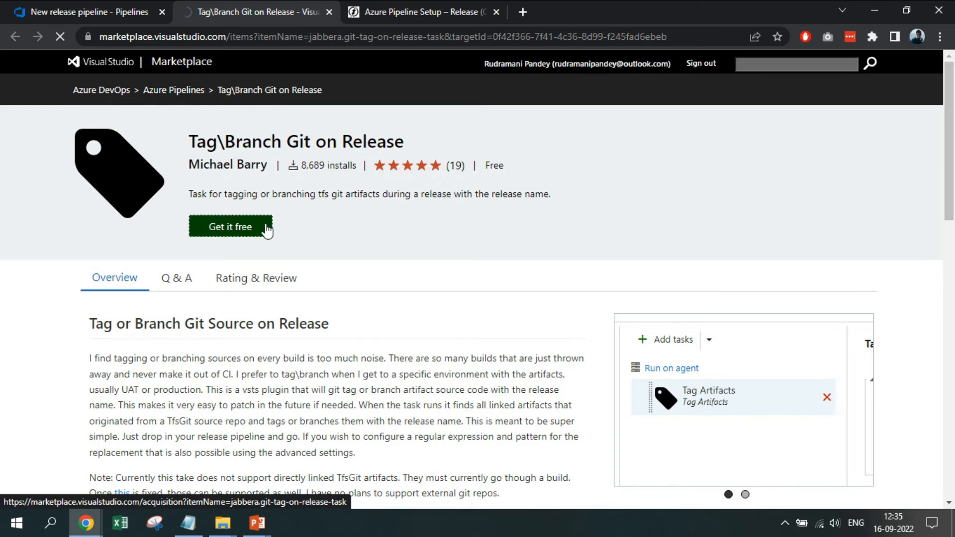
left_click(267, 229)
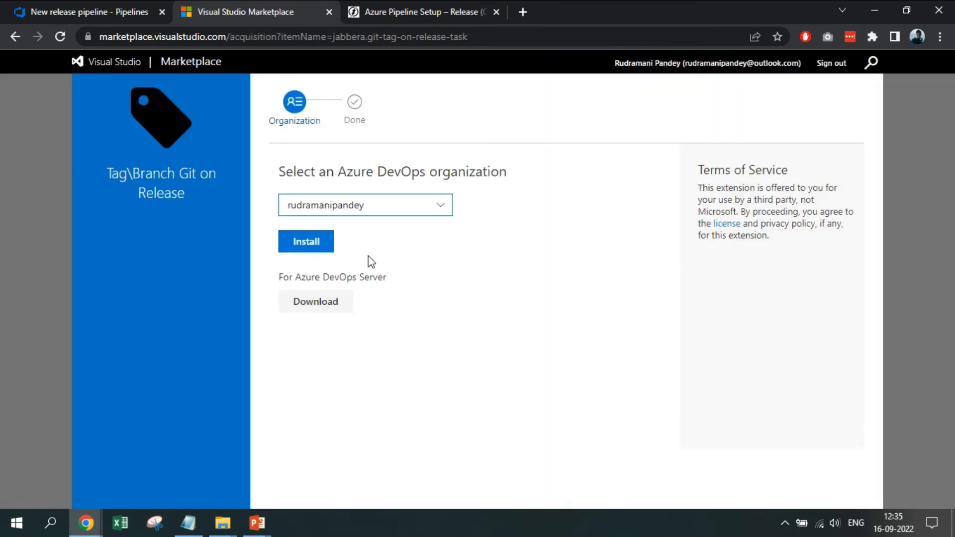
left_click(318, 248)
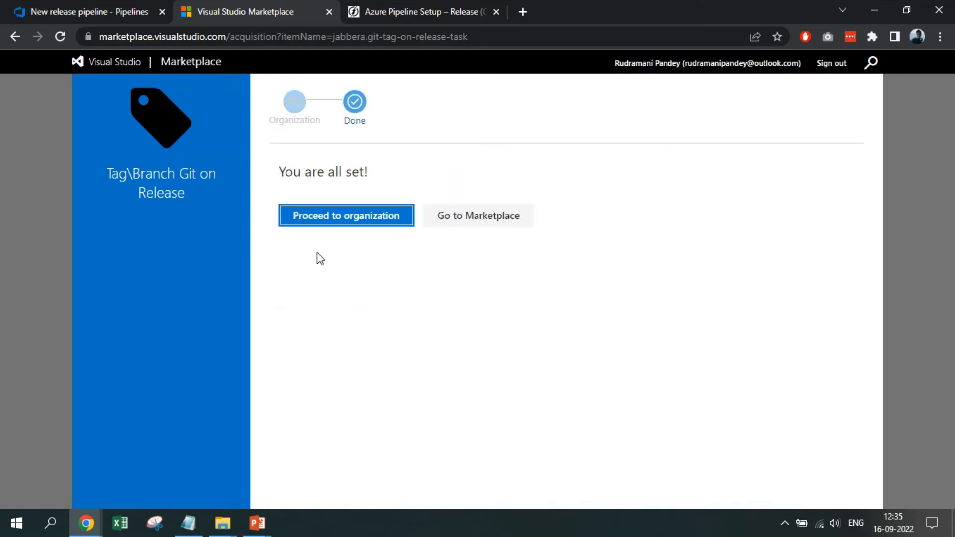
Return to the release pipeline, refresh the available tasks and add the Tag Artifacts task to the Agent job
left_click(122, 15)
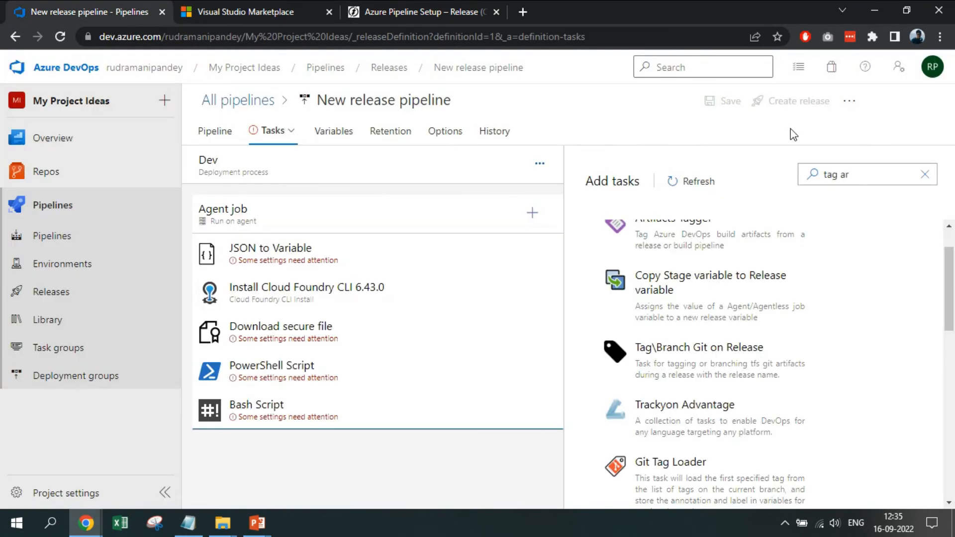
scroll(764, 241, "up", 1)
left_click(708, 193)
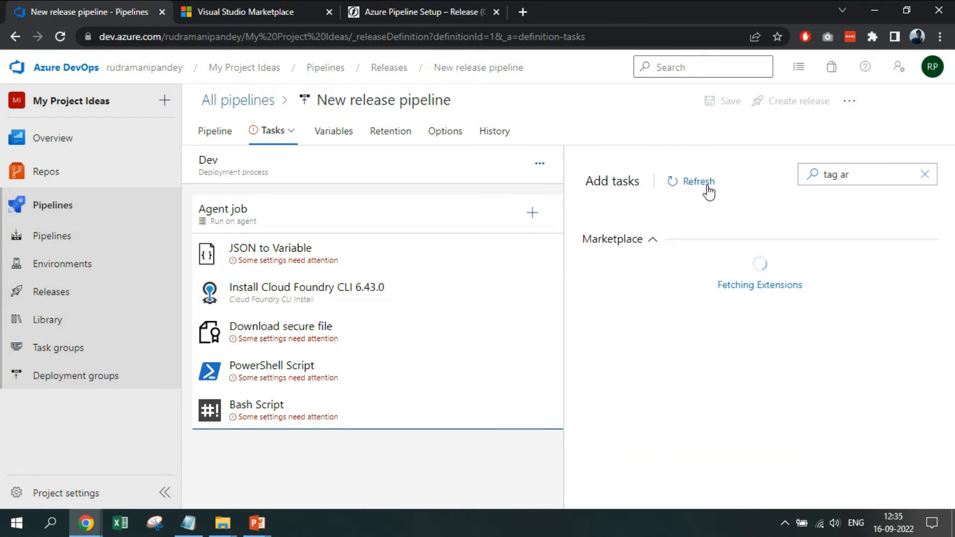
left_click(708, 188)
left_click(706, 192)
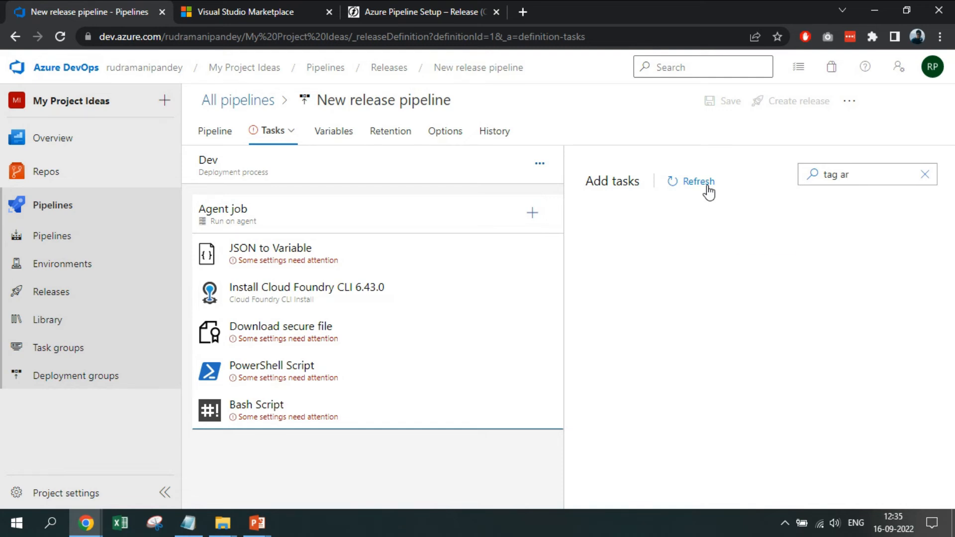
mouse_move(879, 269)
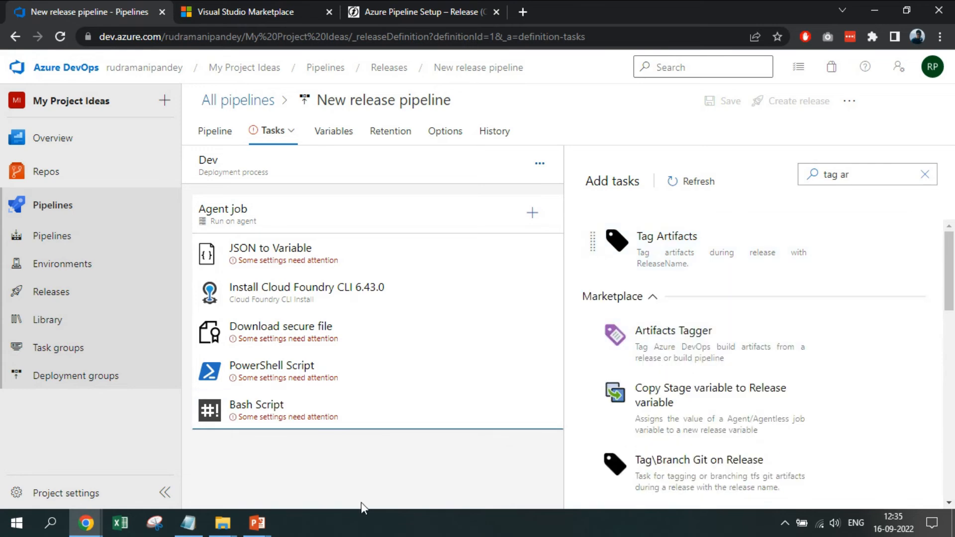
left_click(887, 297)
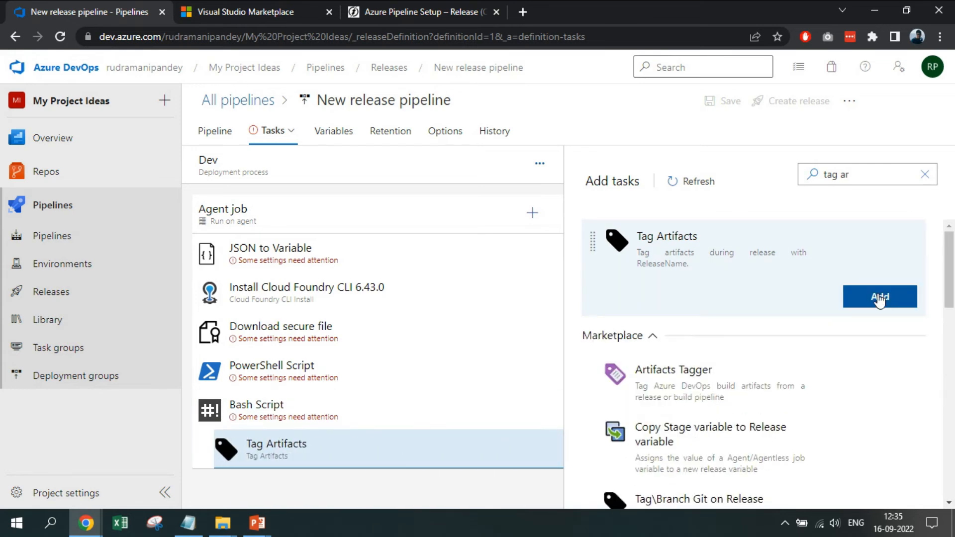
Read the guide's steps on variables and saving, close the Marketplace page and return to the release pipeline
left_click(418, 11)
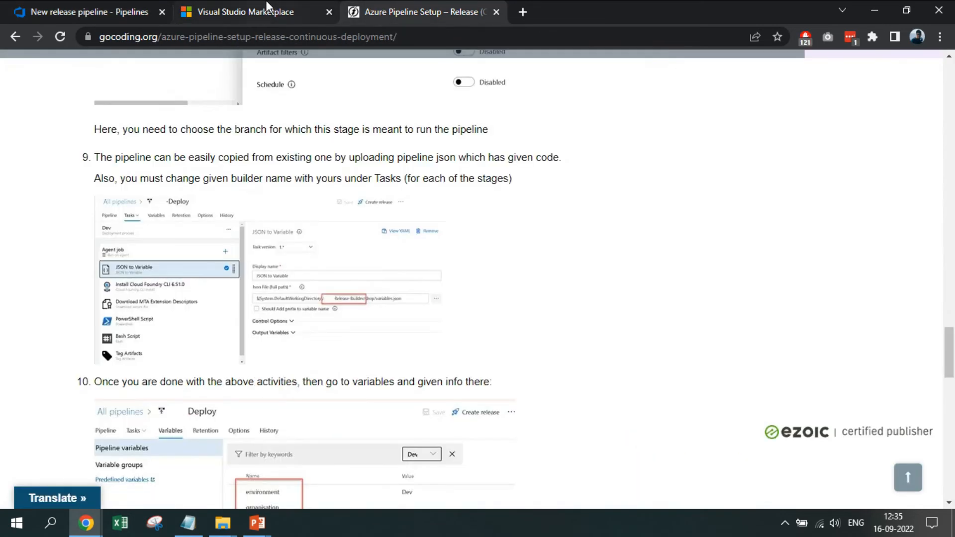
scroll(284, 341, "down", 1)
scroll(285, 341, "down", 2)
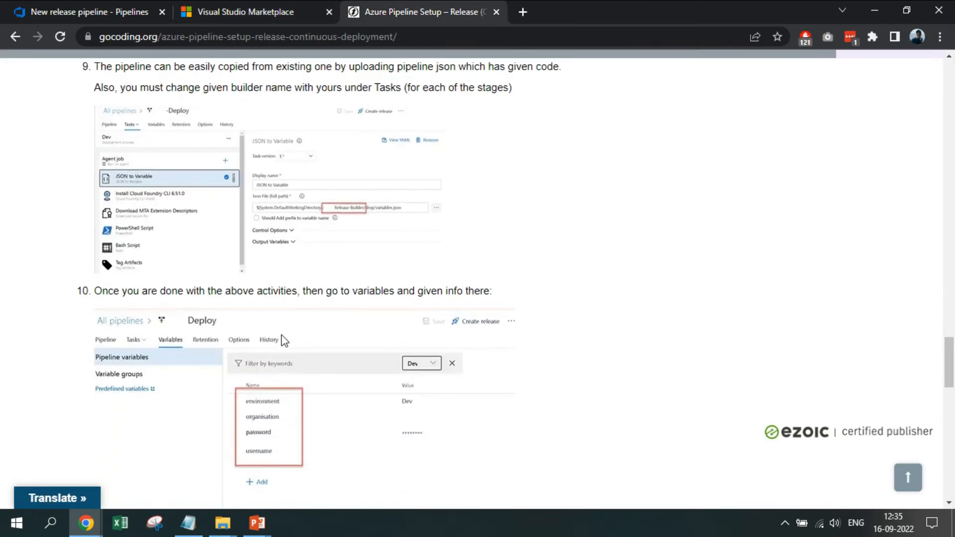
scroll(261, 187, "down", 2)
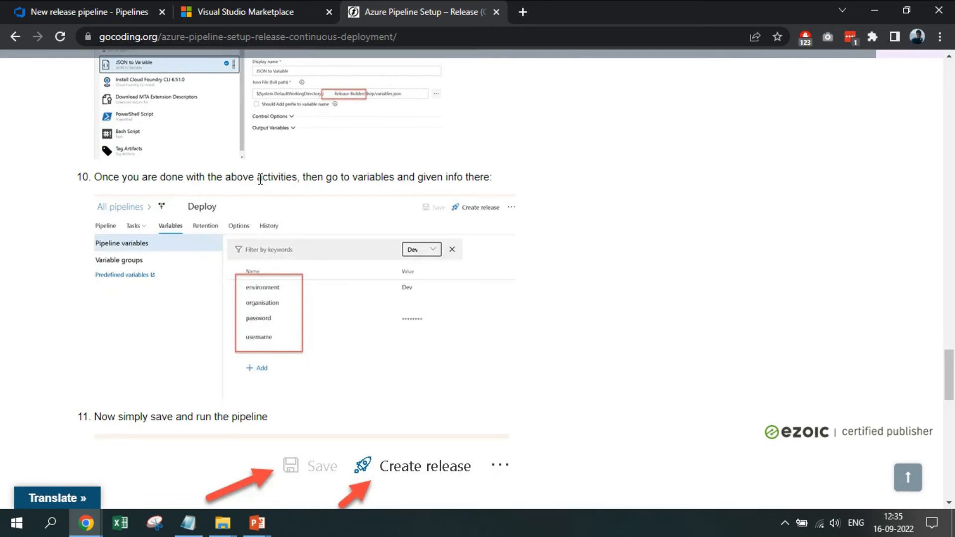
left_click(246, 6)
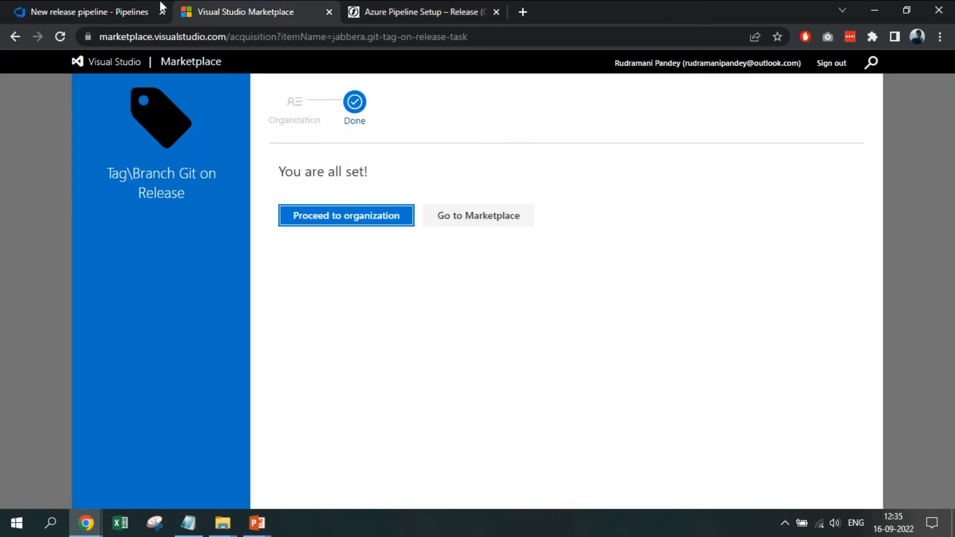
left_click(328, 11)
left_click(87, 7)
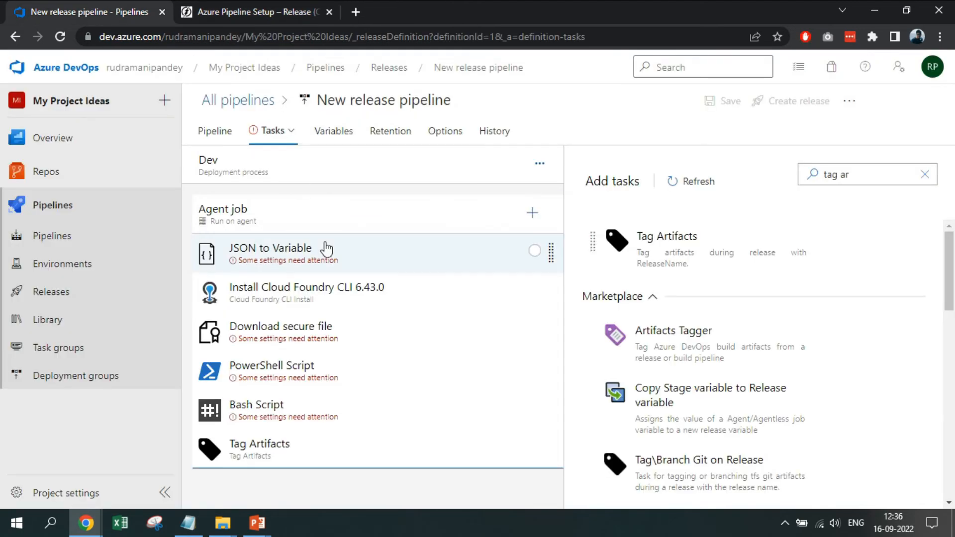
Open the release pipeline's variables, check the names in the guide and add a pipeline variable named environment
left_click(337, 127)
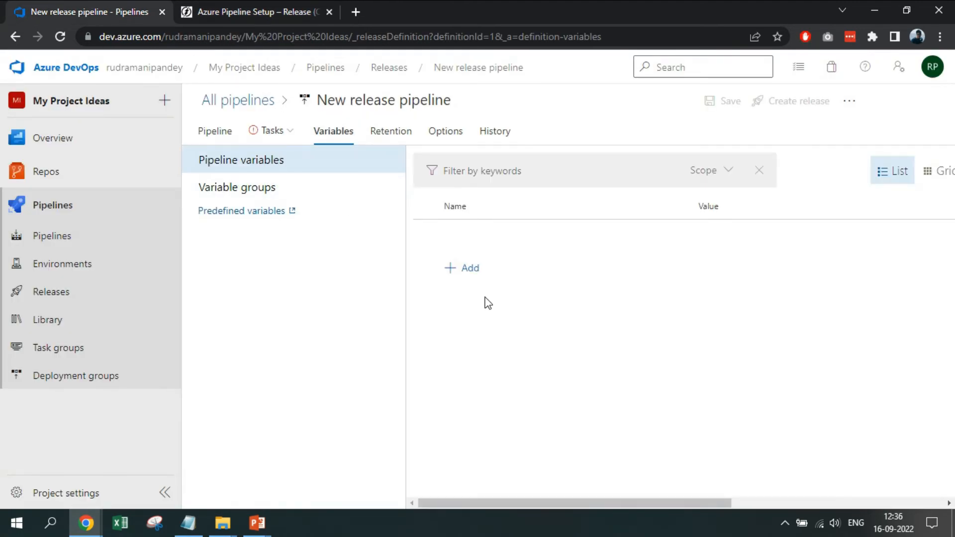
left_click(472, 271)
left_click(242, 7)
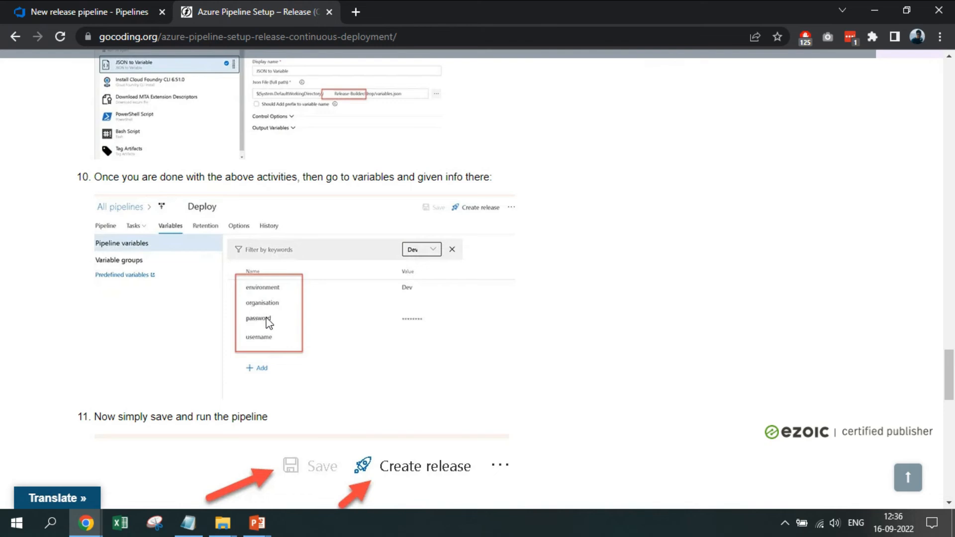
left_click(91, 8)
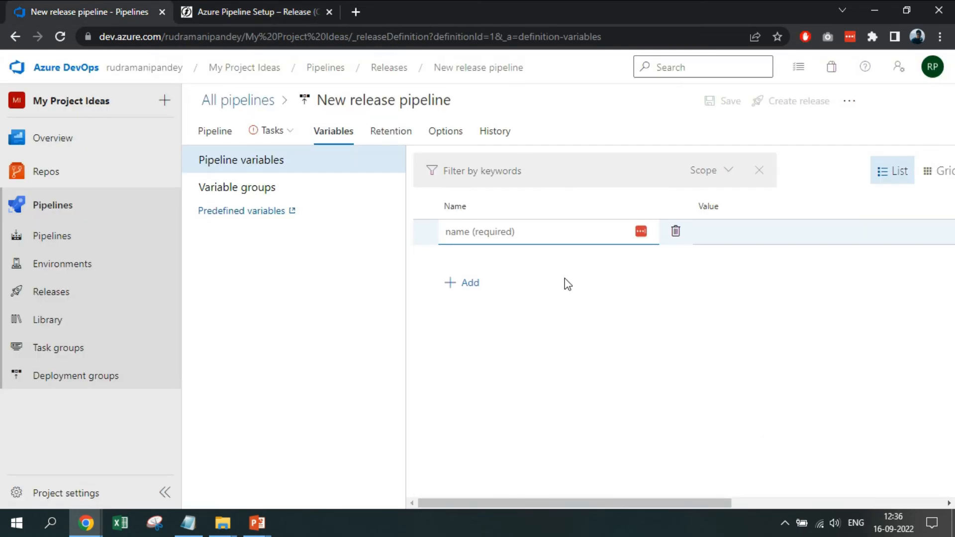
type("environment")
Add pipeline variables named org, username and password, and check them against the guide's variables step
left_click(464, 284)
type("org")
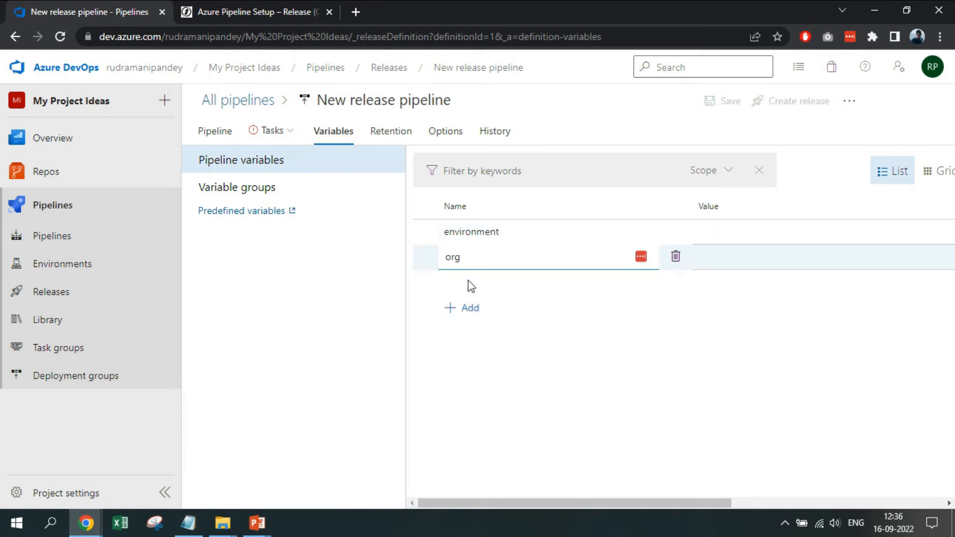
left_click(468, 310)
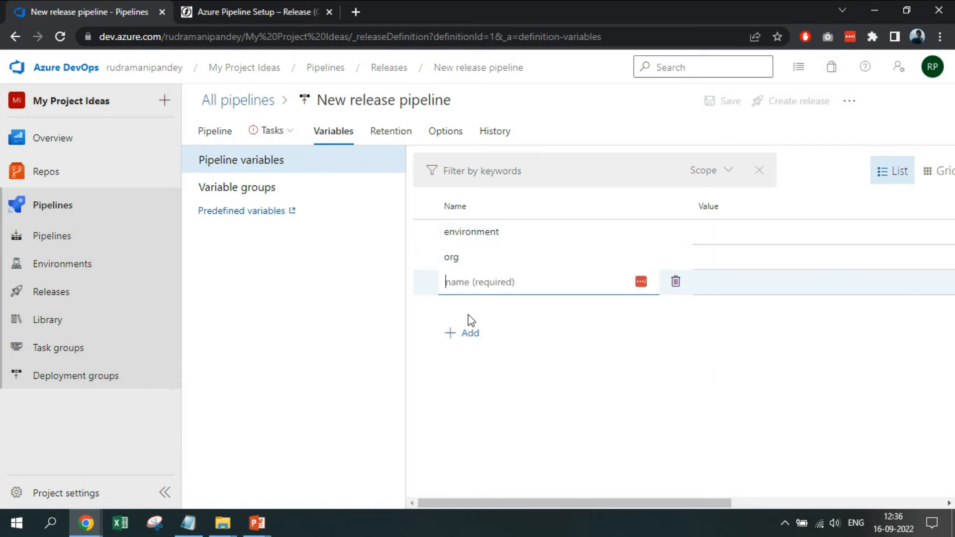
type("username")
left_click(479, 327)
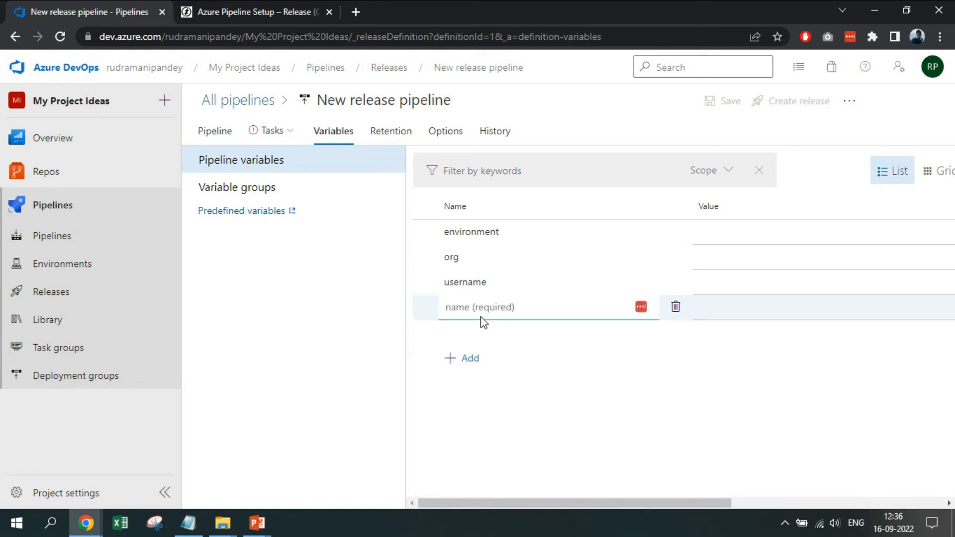
type("password")
left_click(494, 385)
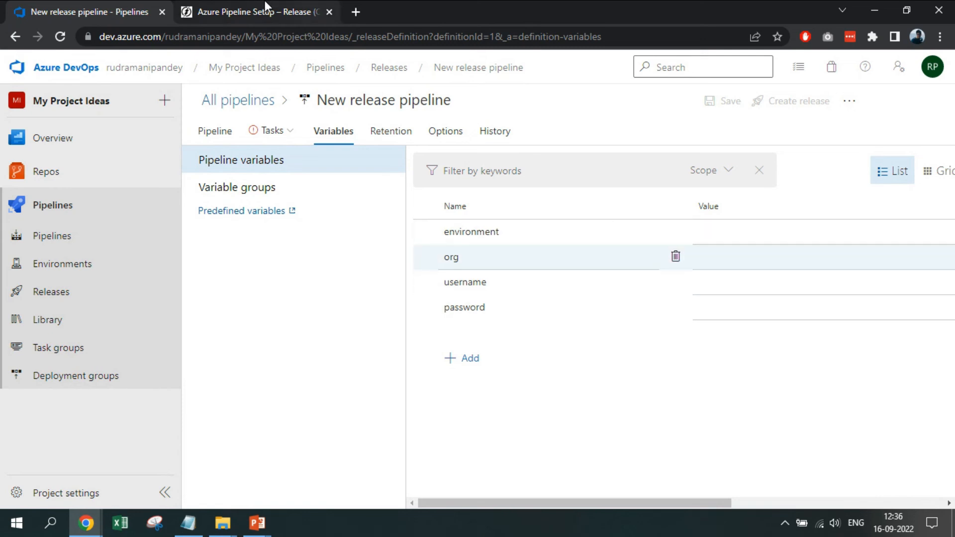
left_click(248, 6)
scroll(312, 216, "down", 2)
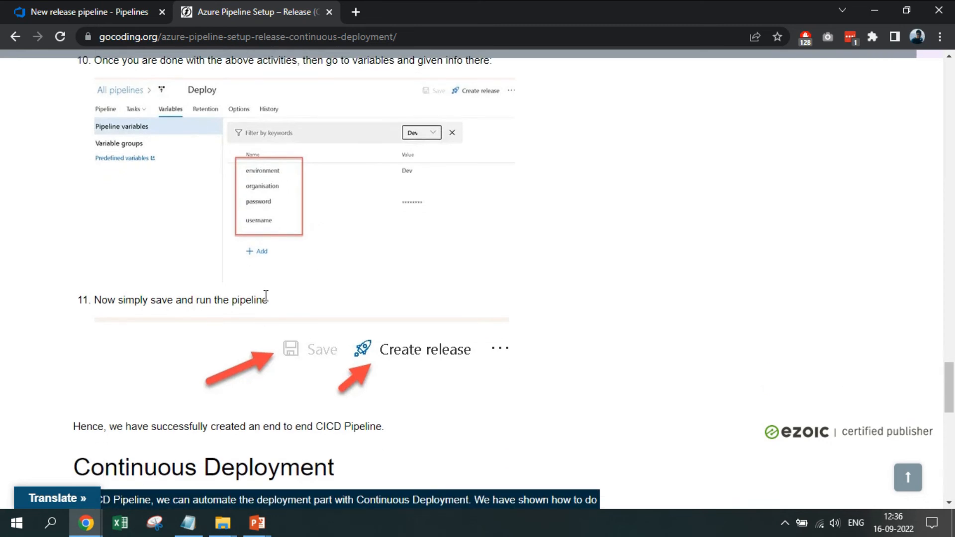
scroll(266, 296, "up", 1)
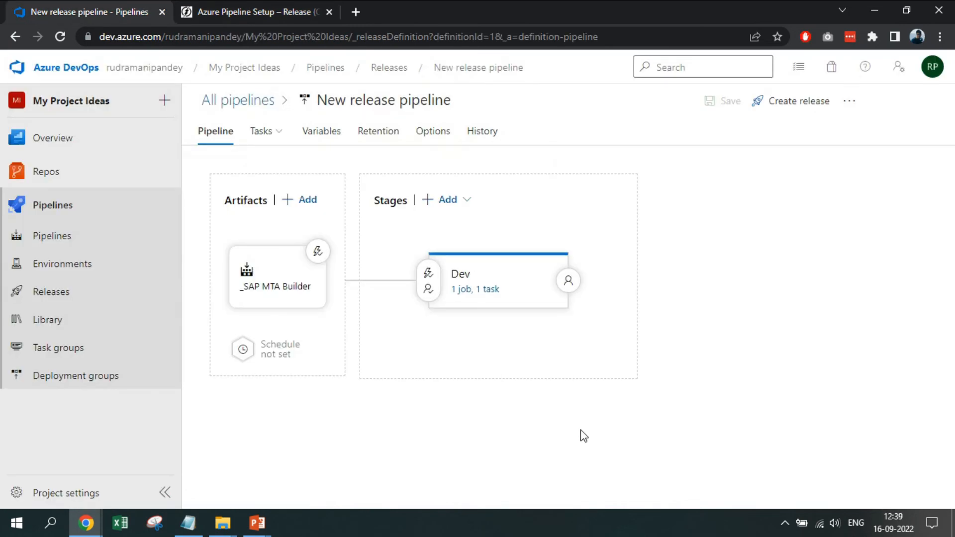
Clone the Dev stage, then look over Dev's post-deployment conditions and the cloned stage's properties
mouse_move(544, 281)
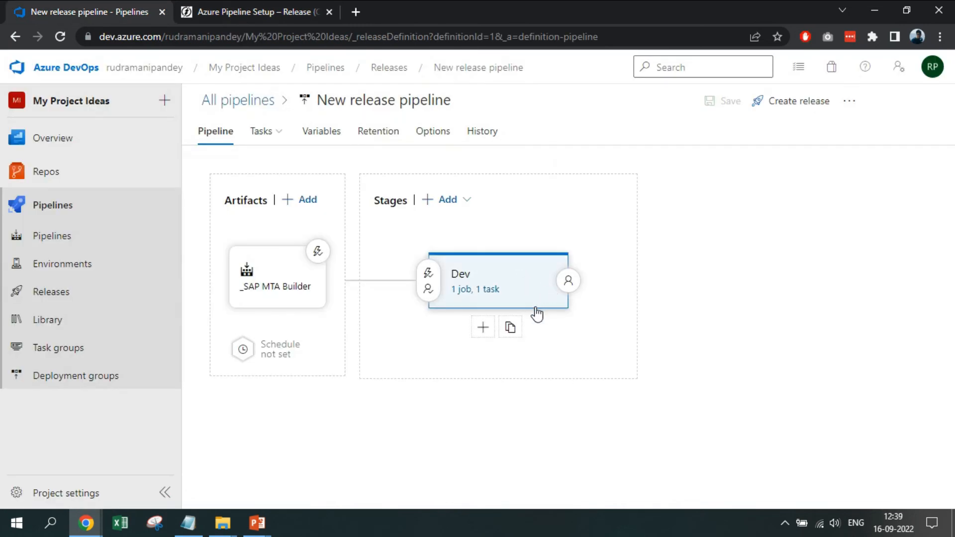
left_click(519, 329)
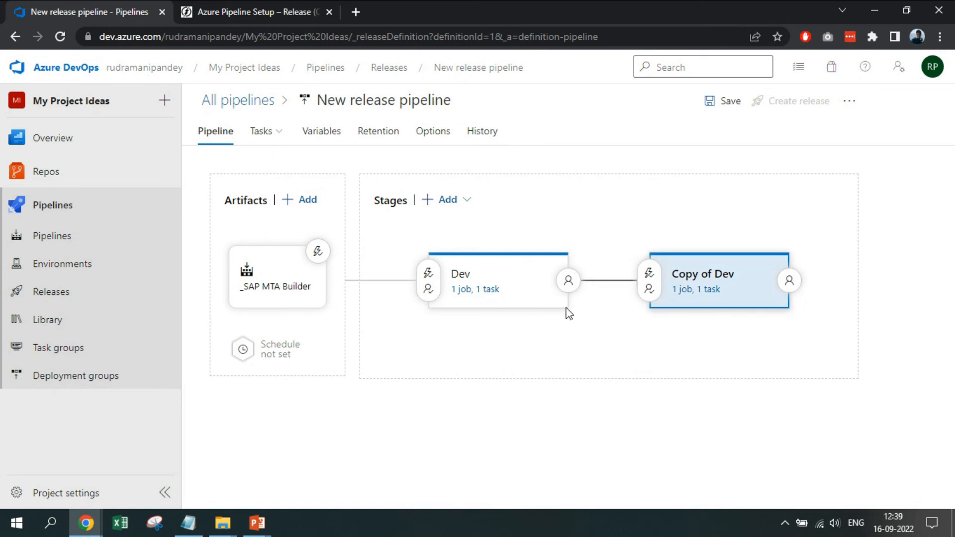
left_click(568, 280)
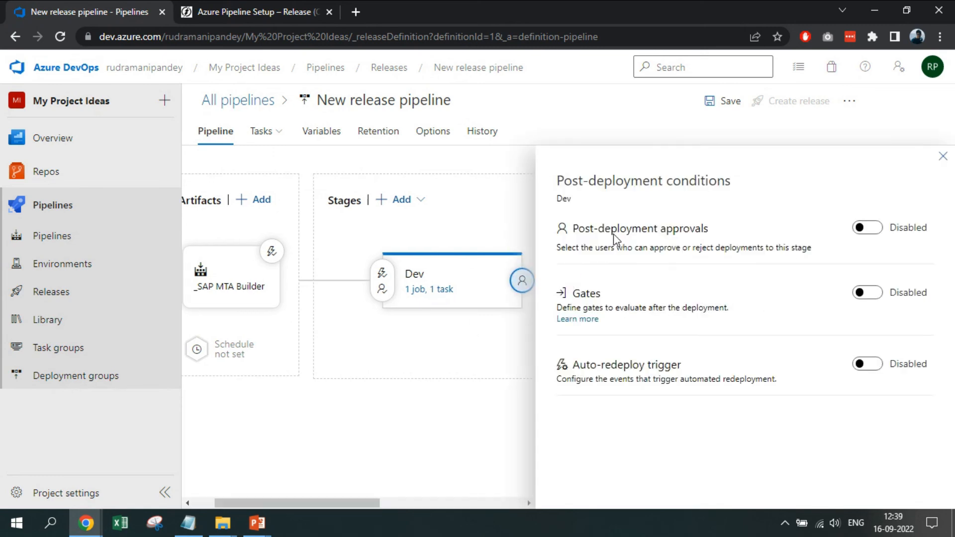
left_click(943, 156)
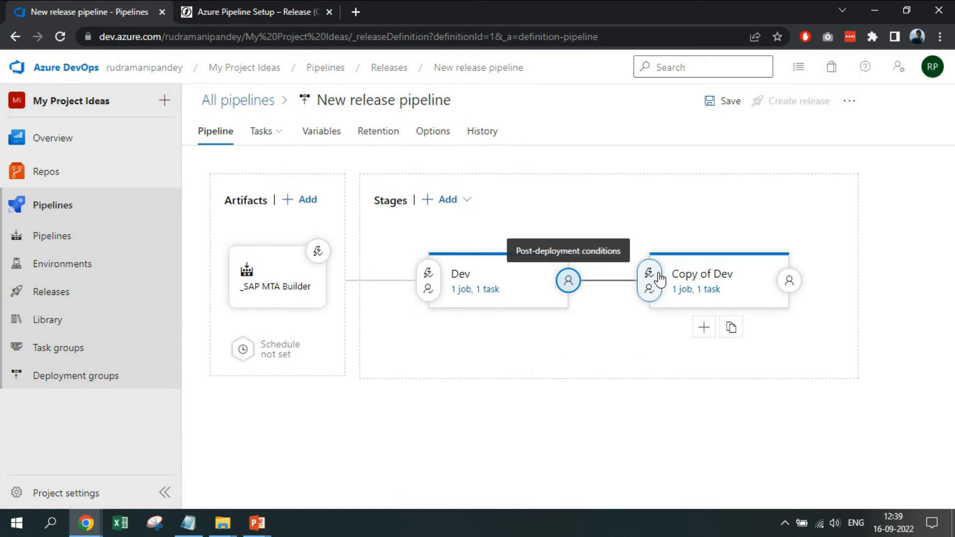
left_click(666, 263)
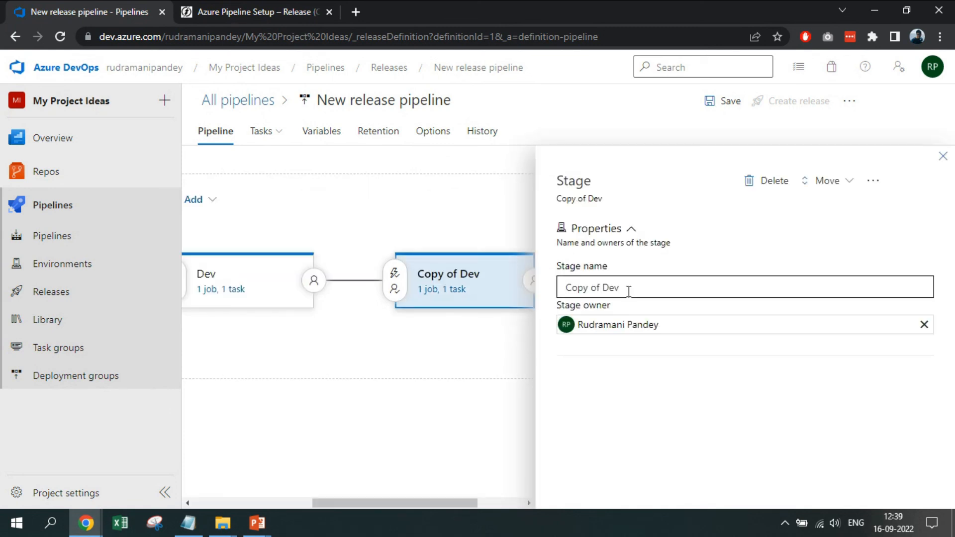
left_click(943, 157)
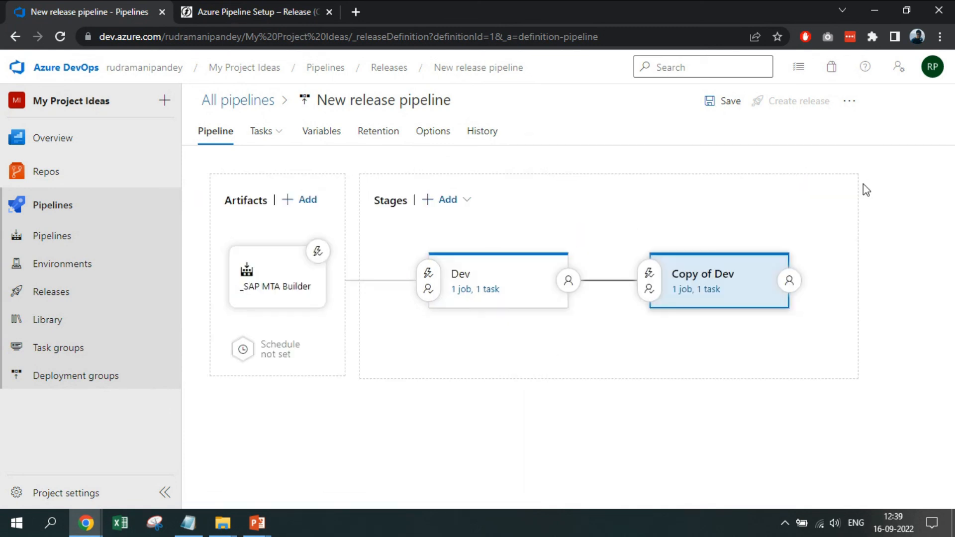
Set the trigger in the Copy of Dev stage's pre-deployment conditions to After release
left_click(649, 280)
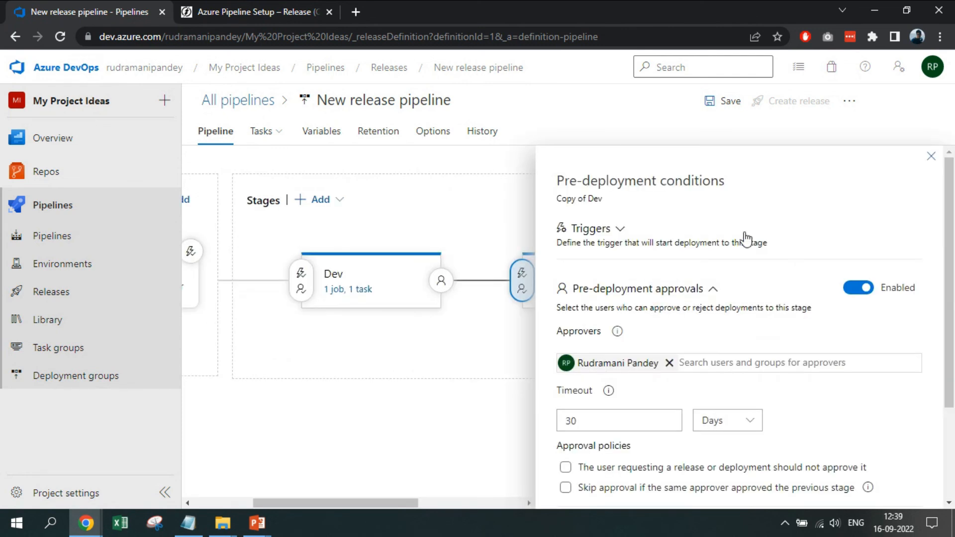
scroll(613, 373, "down", 1)
scroll(613, 373, "up", 1)
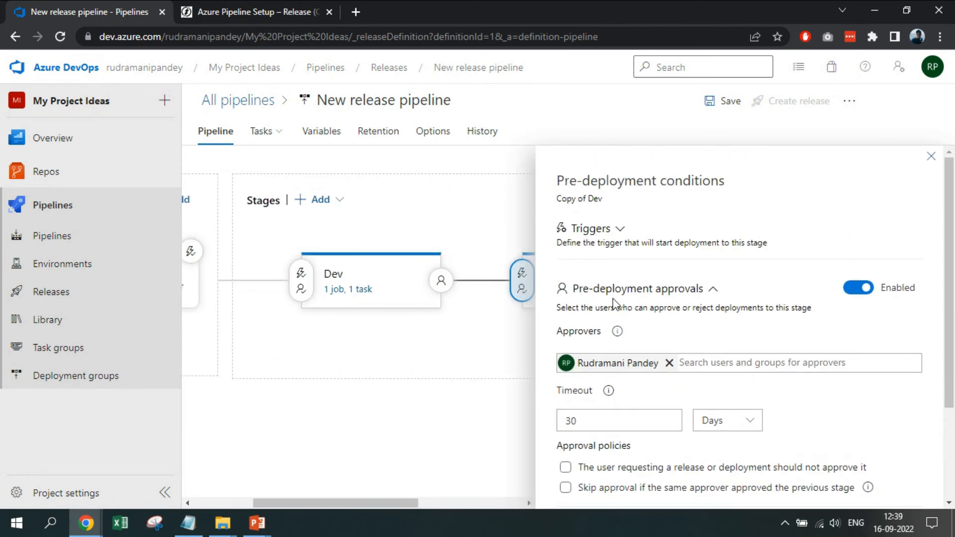
left_click(592, 224)
left_click(603, 303)
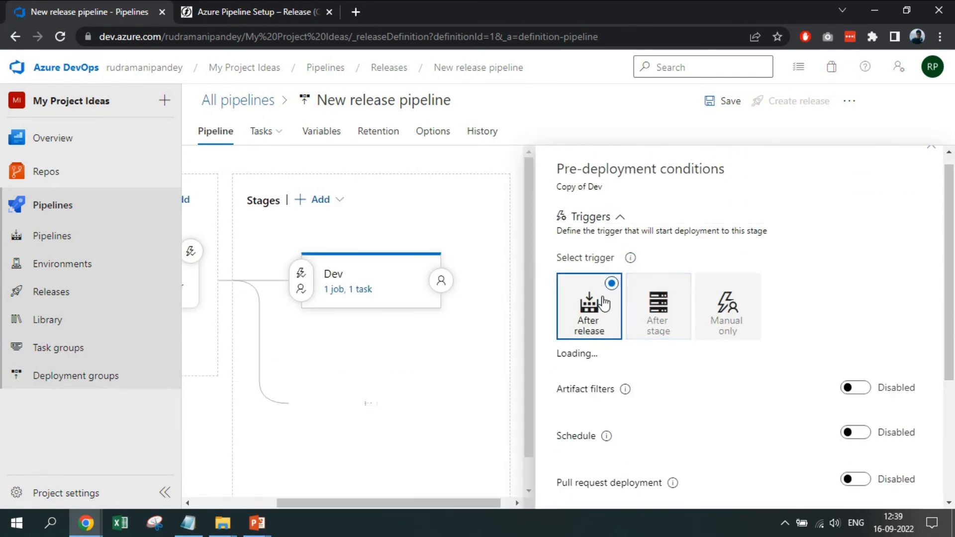
left_click(934, 149)
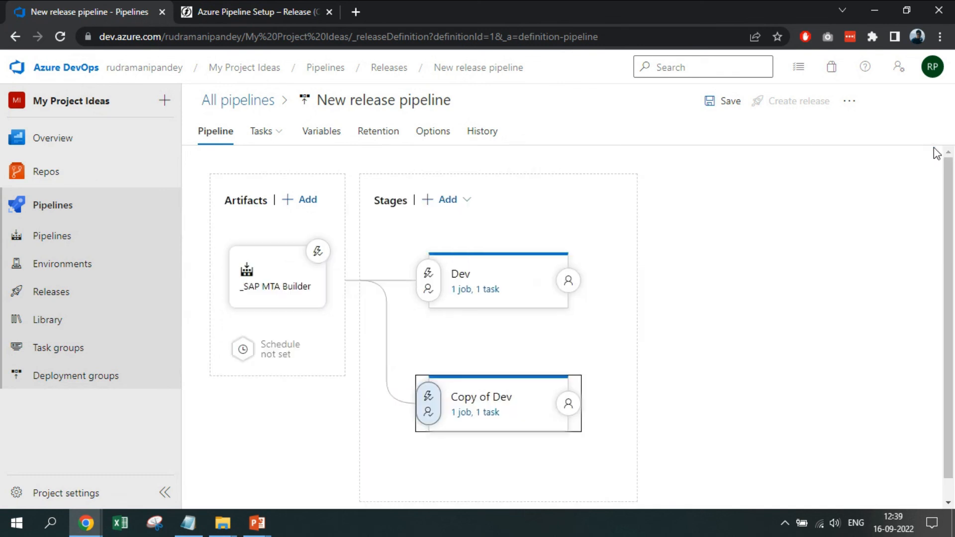
Rename the Copy of Dev stage as QA and close its properties
left_click(485, 408)
triple_click(641, 289)
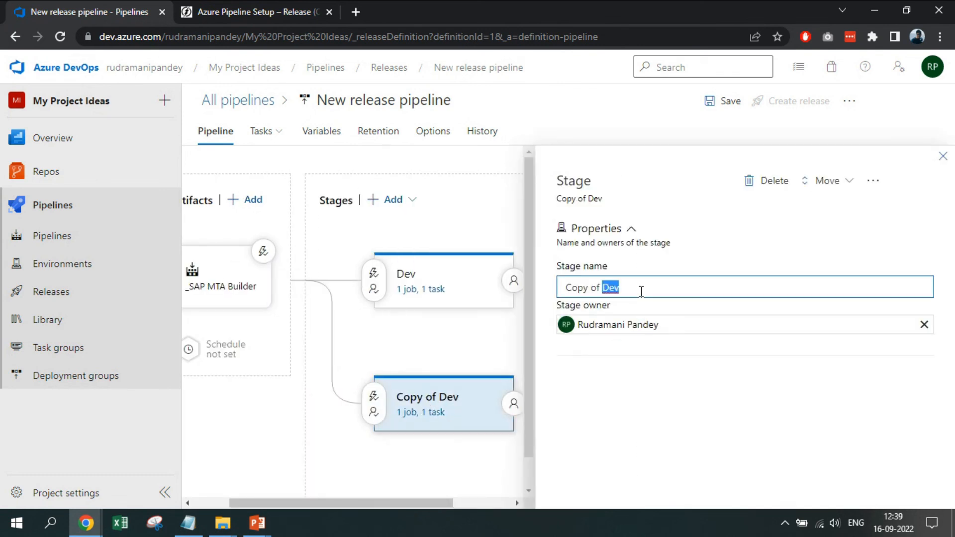
type("QA")
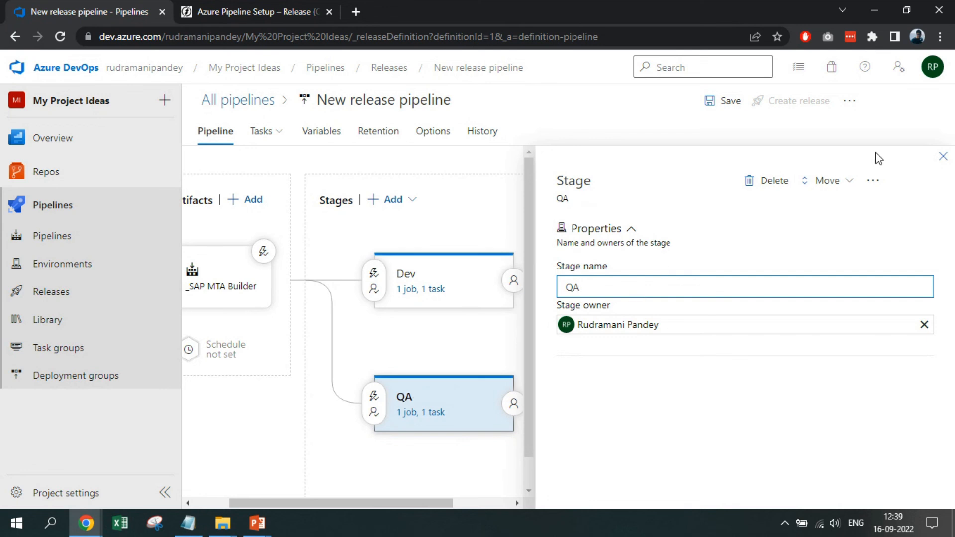
left_click(942, 156)
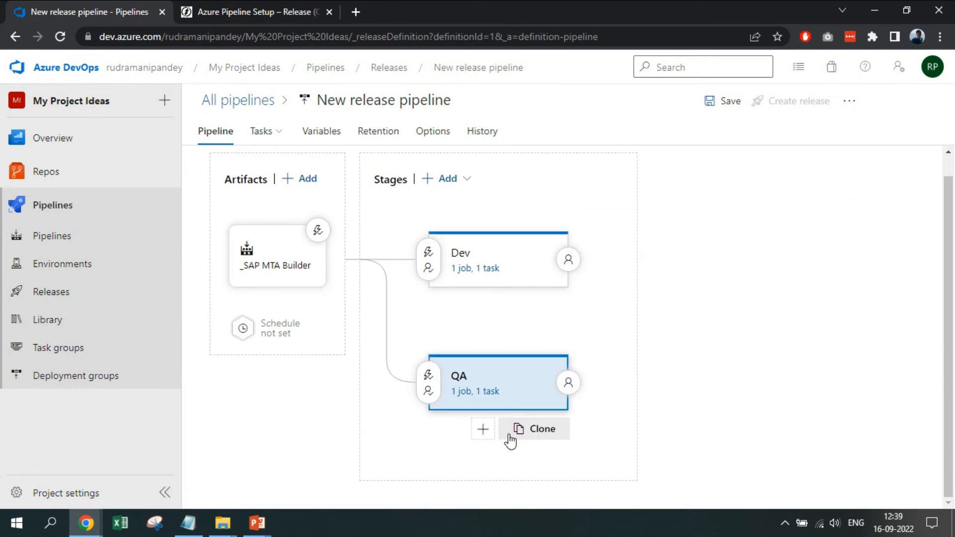
Clone the QA stage and name the new stage Prod
left_click(517, 429)
left_click(731, 385)
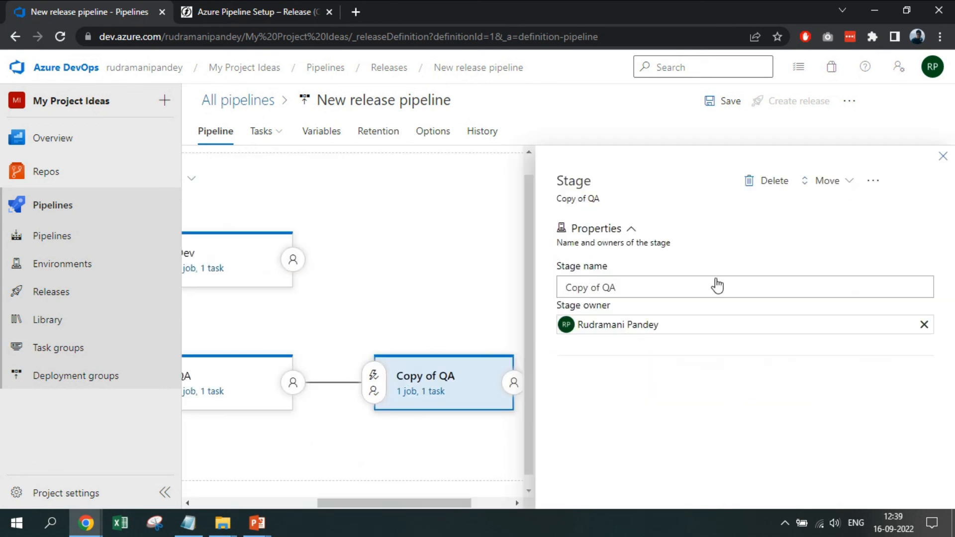
triple_click(677, 288)
type("Prod")
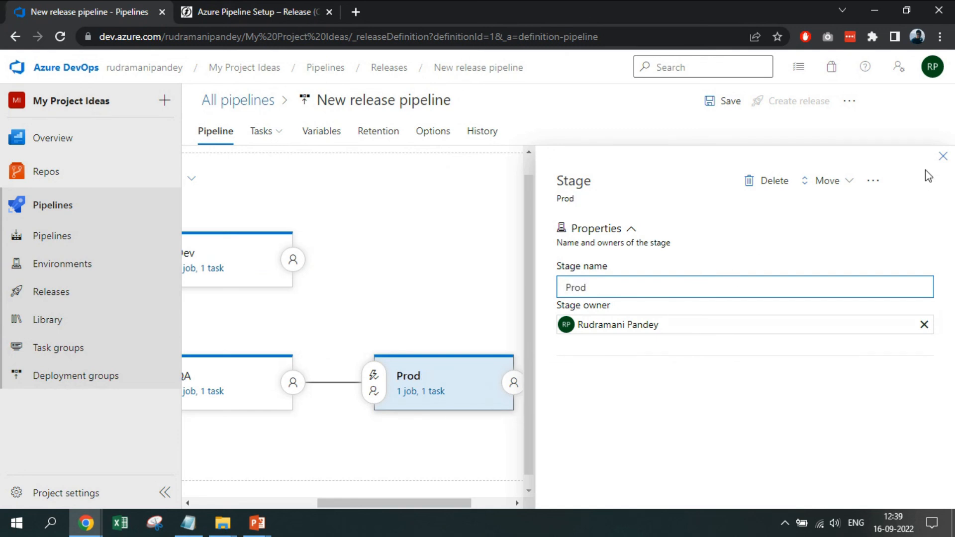
left_click(942, 156)
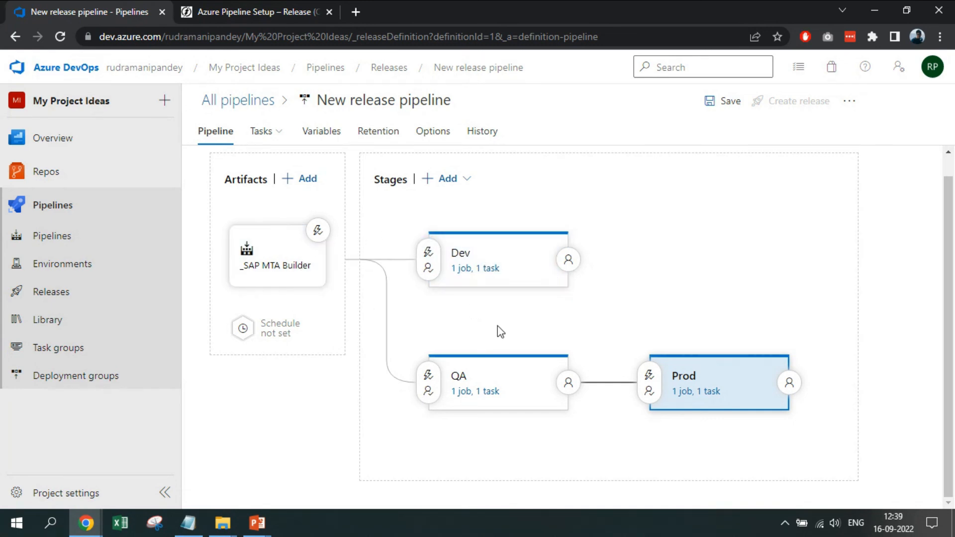
Set the QA stage's pre-deployment trigger to After stage, following Dev, and look over the stage sequence
left_click(445, 373)
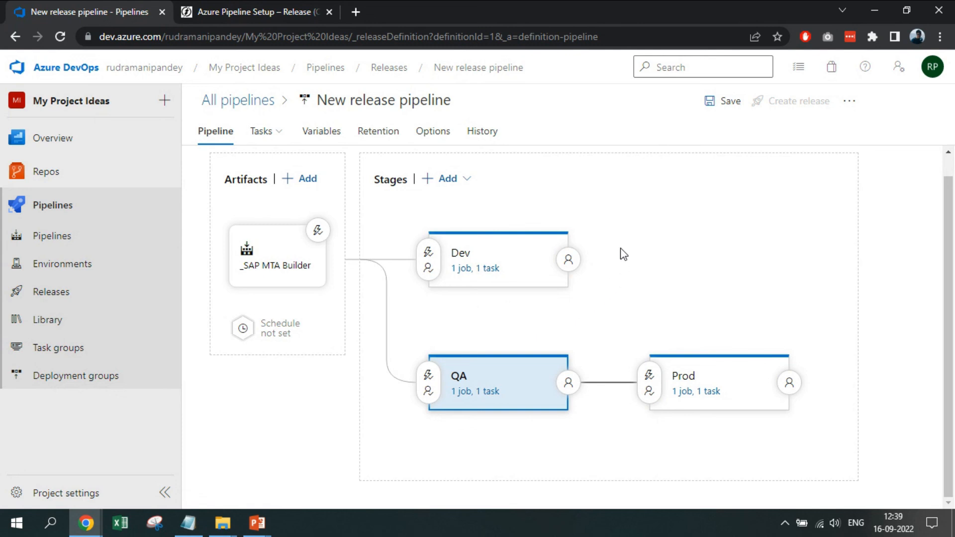
left_click(427, 376)
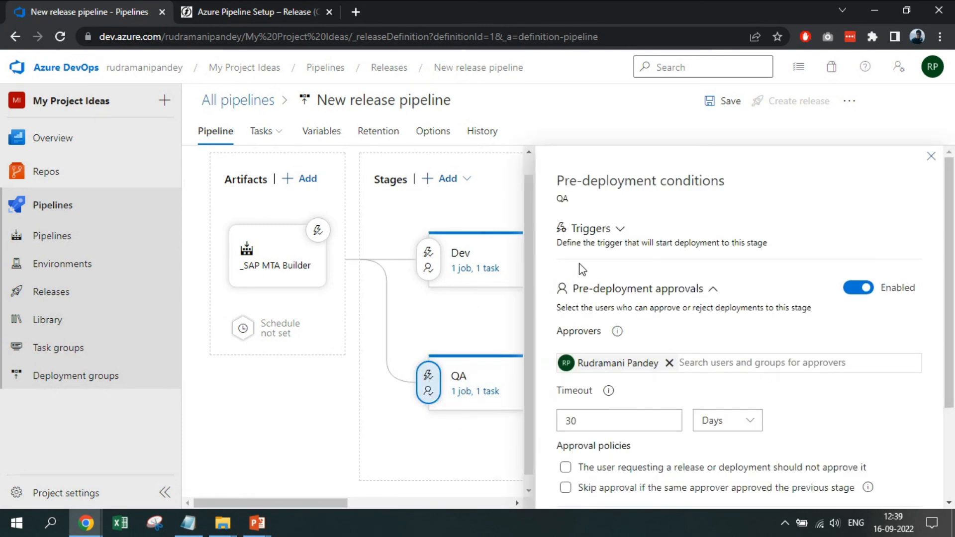
left_click(614, 230)
left_click(657, 318)
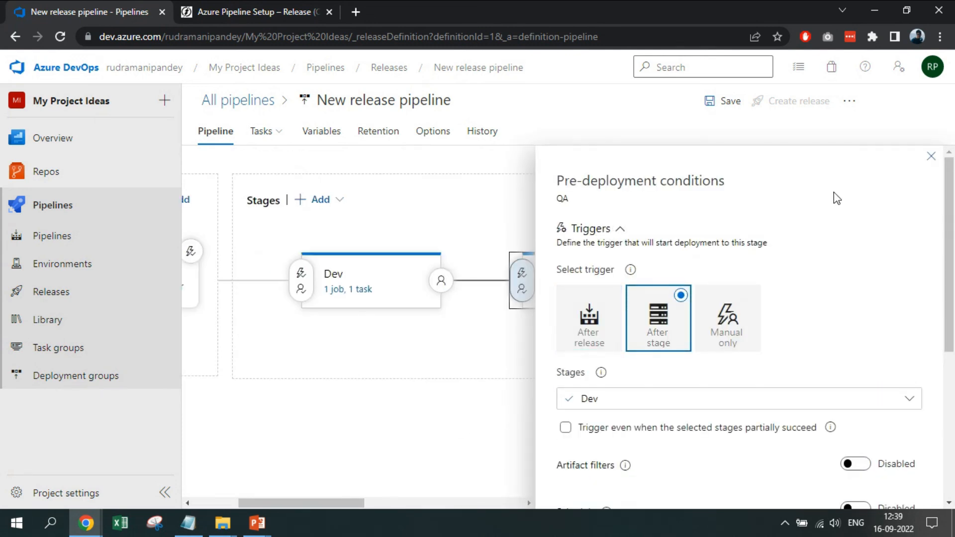
left_click(929, 157)
scroll(497, 318, "left", 2)
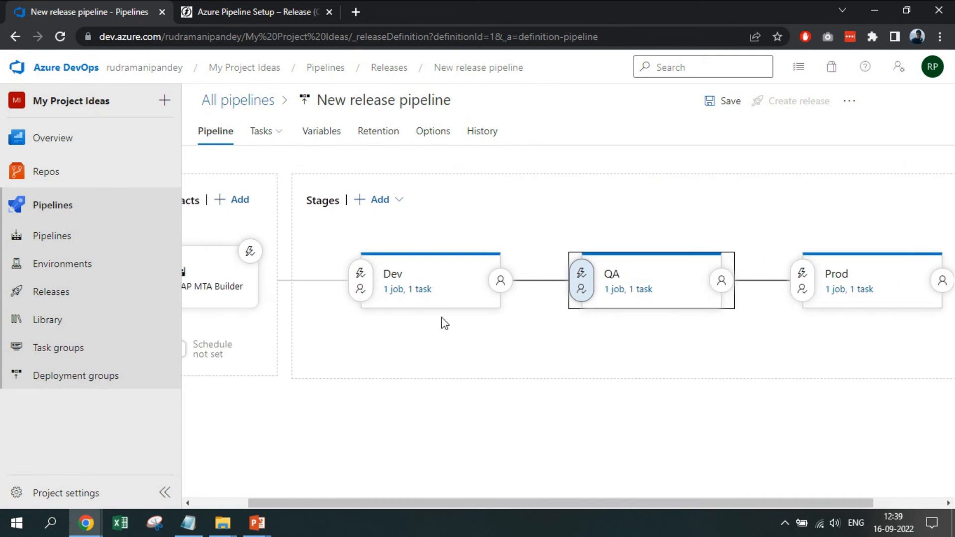
scroll(434, 325, "left", 1)
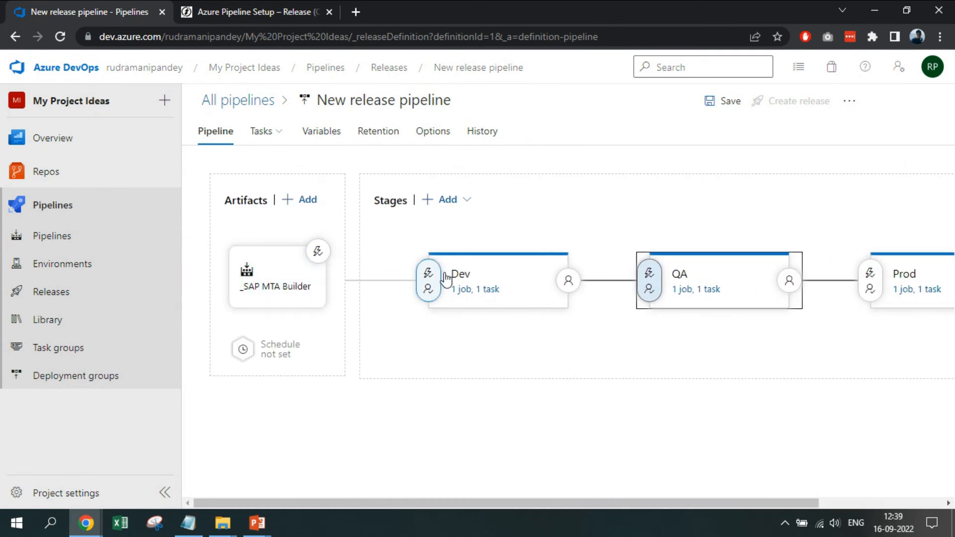
scroll(446, 280, "right", 1)
scroll(446, 280, "right", 3)
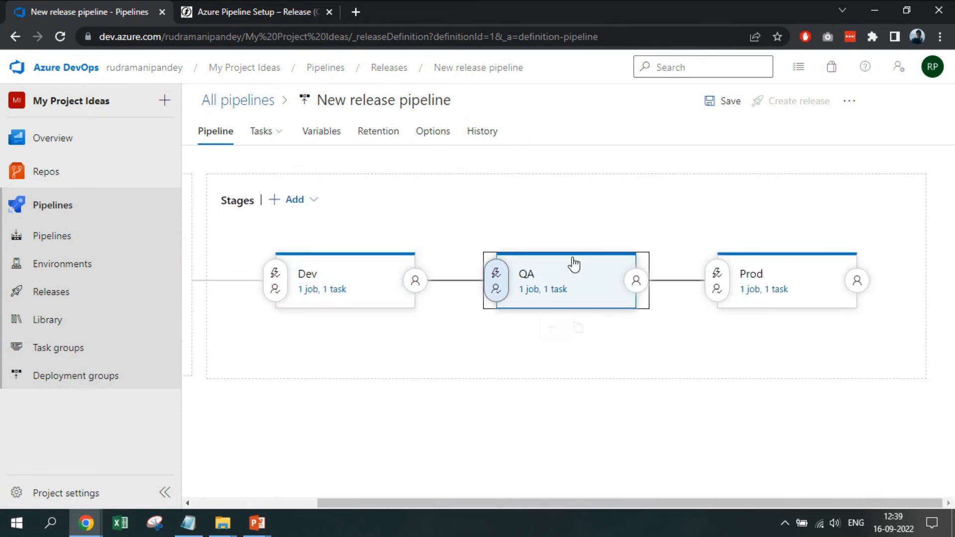